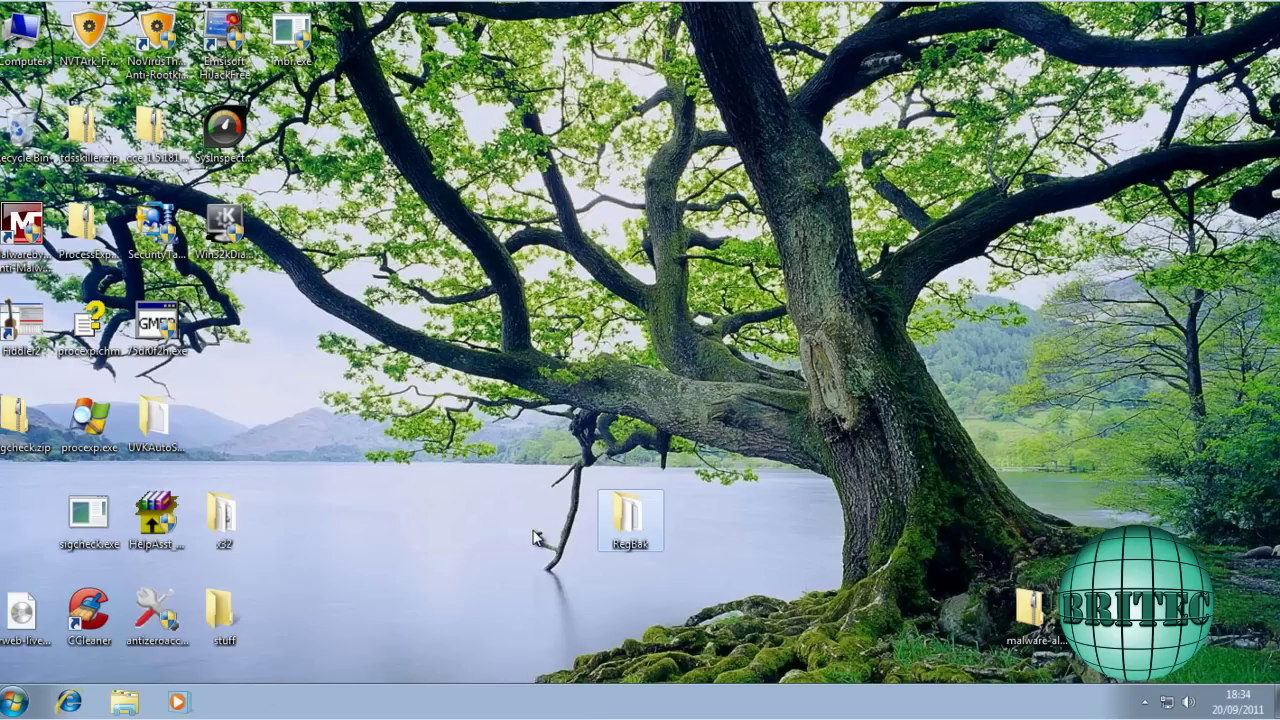
# - Review the Freeware RegBak entry on the Acelogix Downloads page in Chrome, then minimize Chrome
pyautogui.moveTo(244, 710)
pyautogui.click(370, 678)
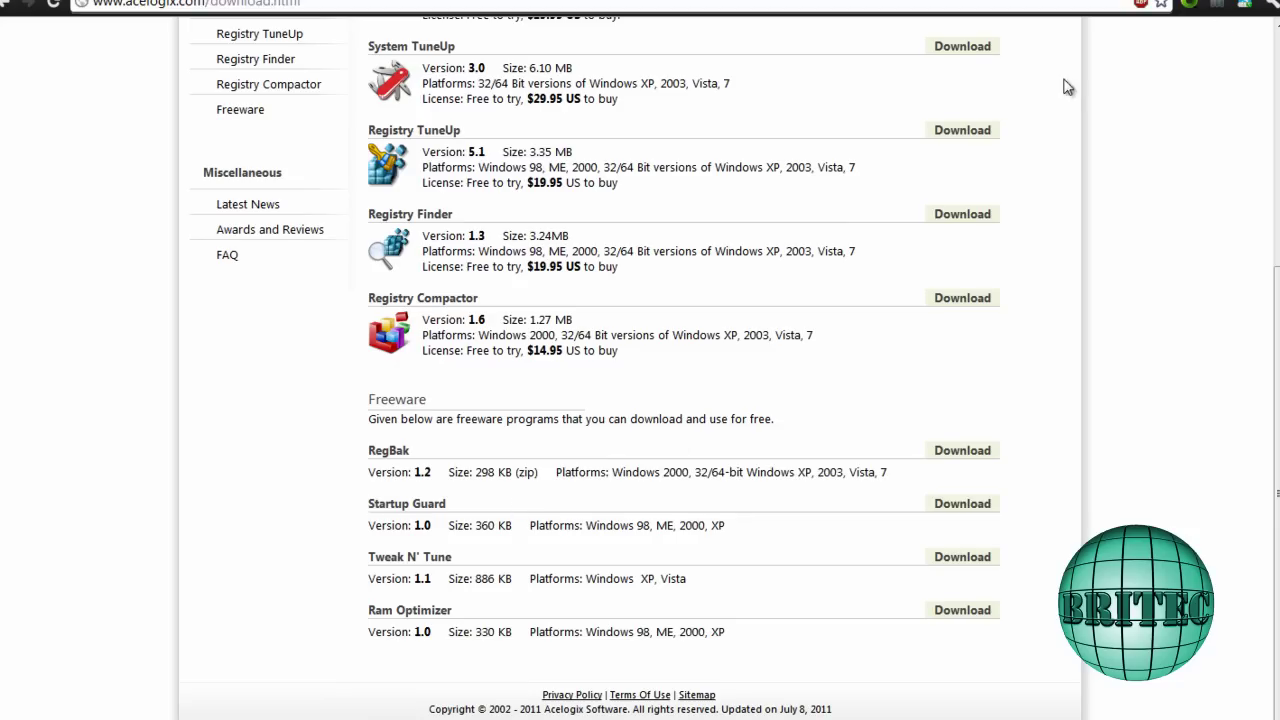
pyautogui.scroll(4, 1265, 300)
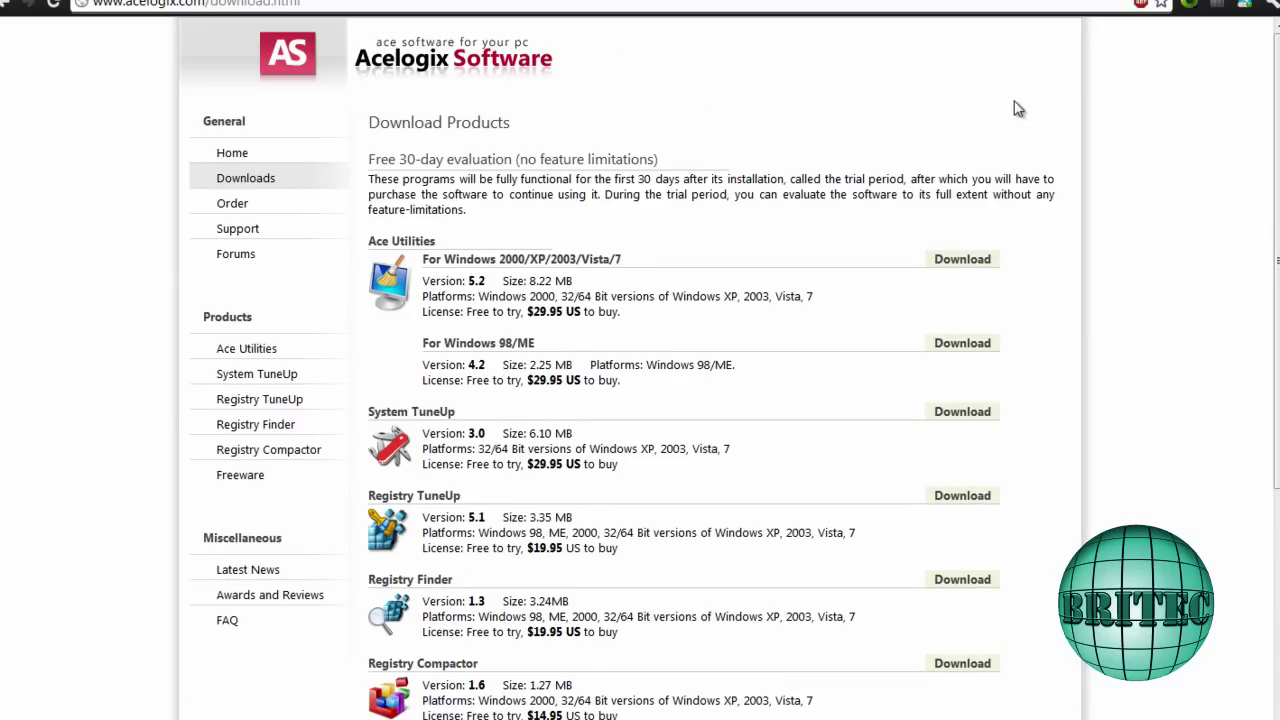
pyautogui.click(1152, 4)
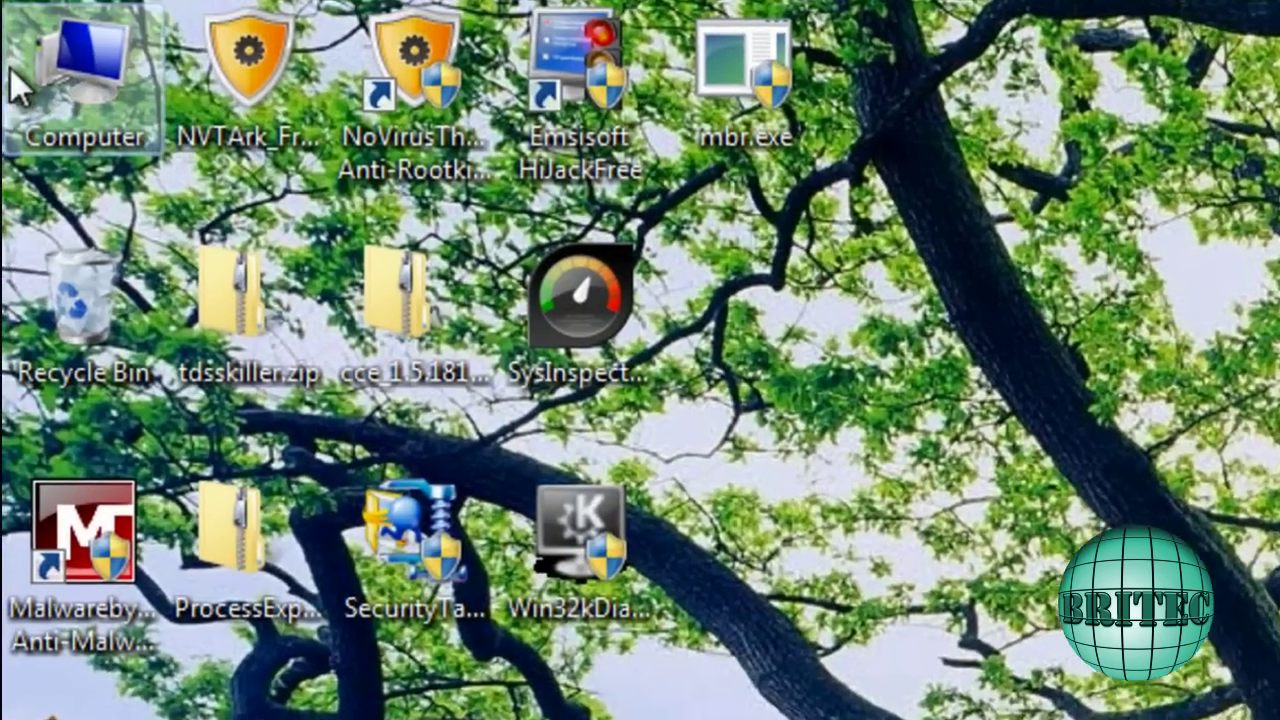
# - Browse through Computer, C:, Windows and System32 into config to see the registry hive files
pyautogui.doubleClick(18, 88)
pyautogui.doubleClick(477, 255)
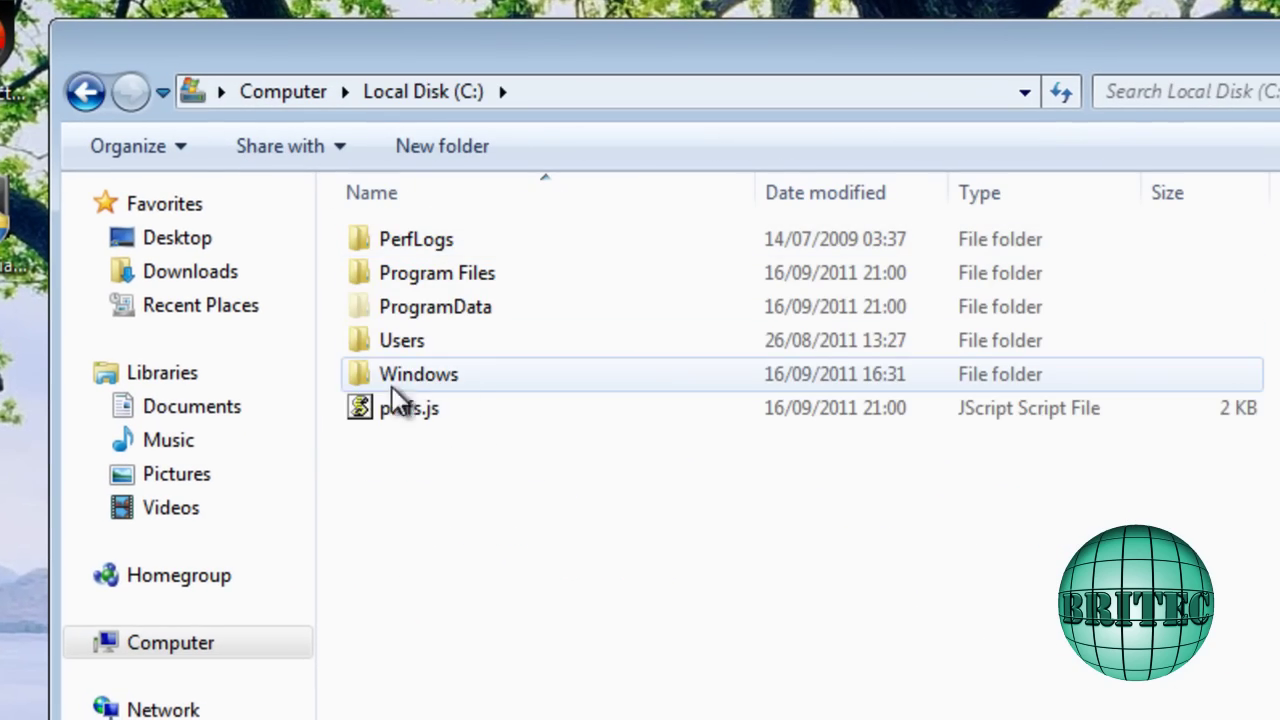
pyautogui.doubleClick(440, 381)
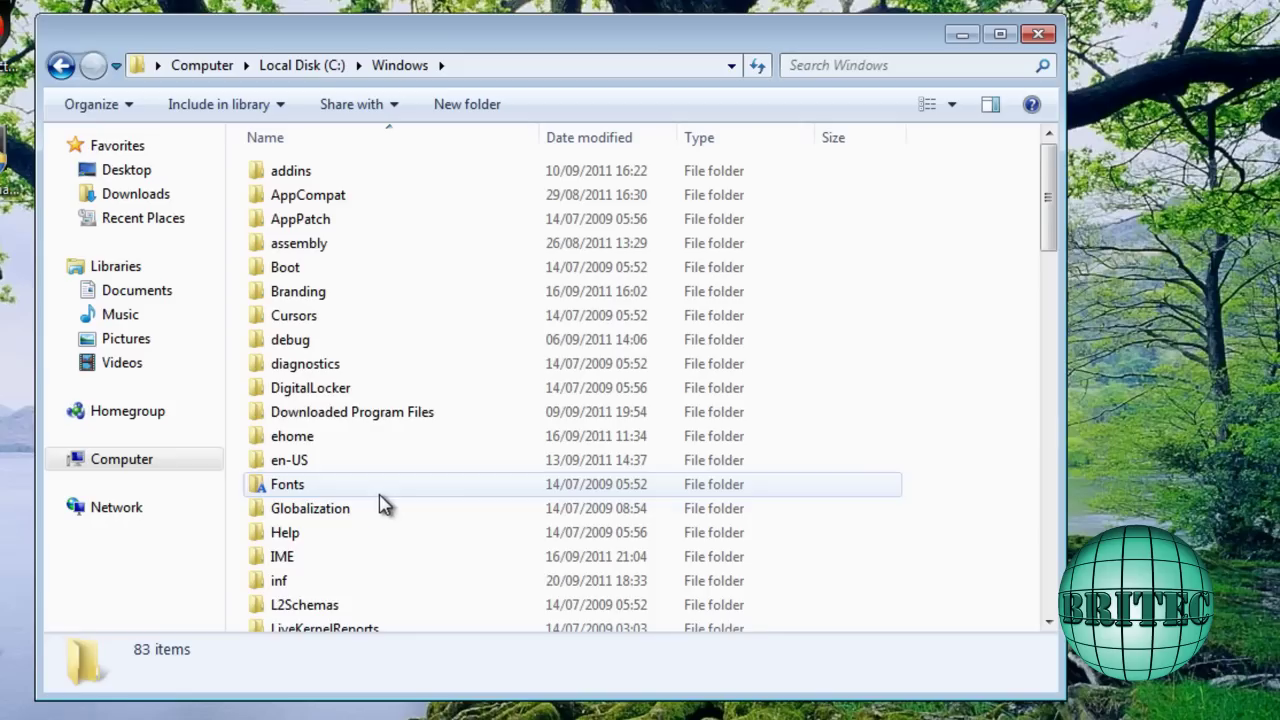
pyautogui.scroll(-11, 378, 507)
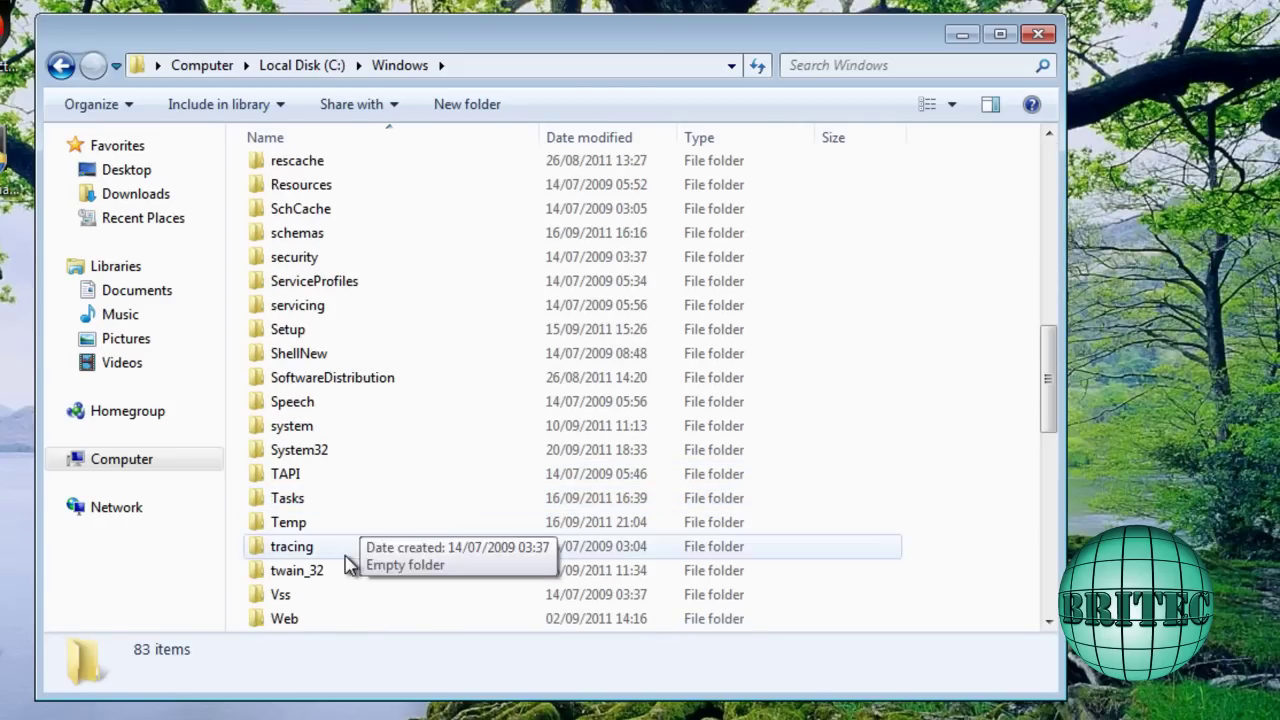
pyautogui.doubleClick(323, 450)
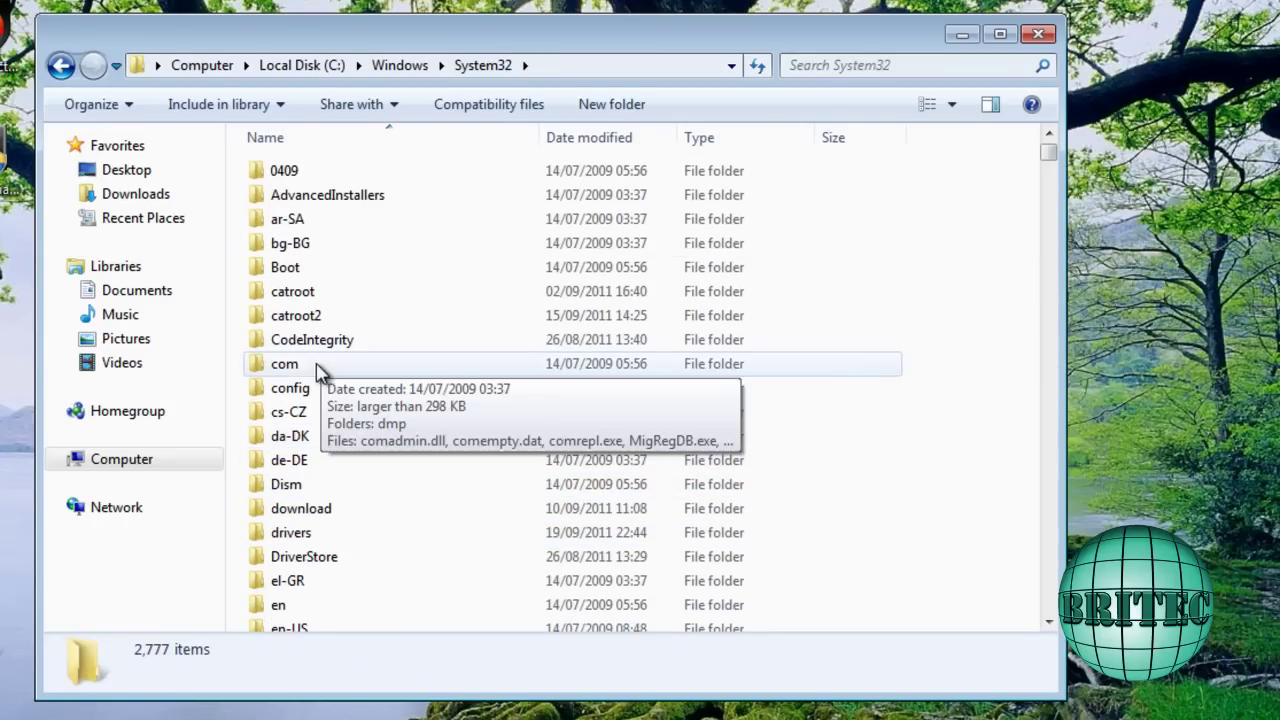
pyautogui.doubleClick(296, 393)
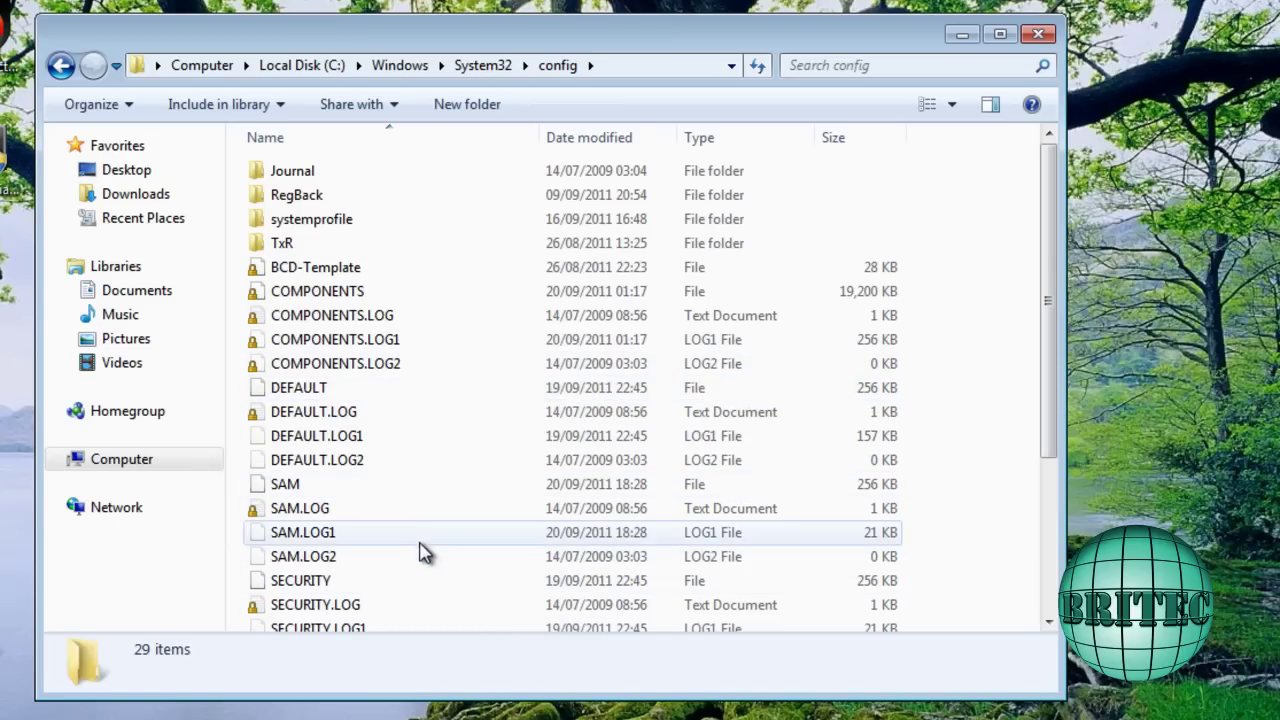
pyautogui.scroll(-3, 425, 553)
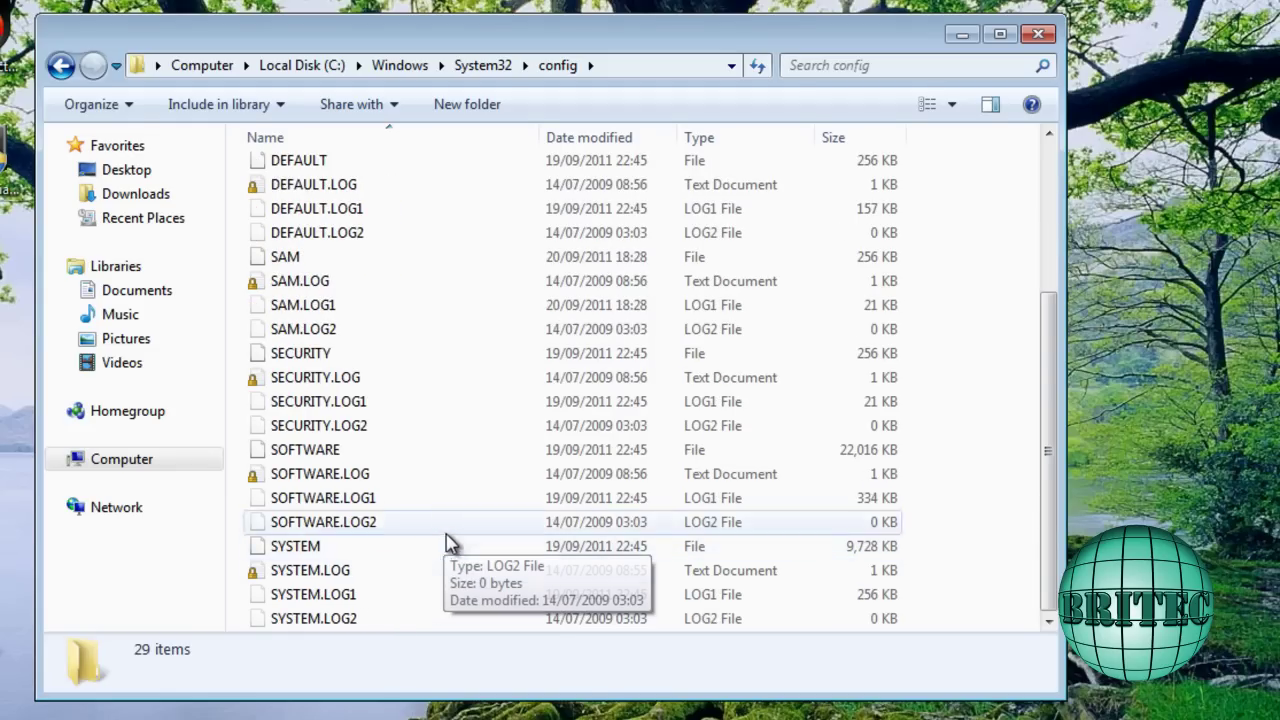
pyautogui.scroll(3, 430, 505)
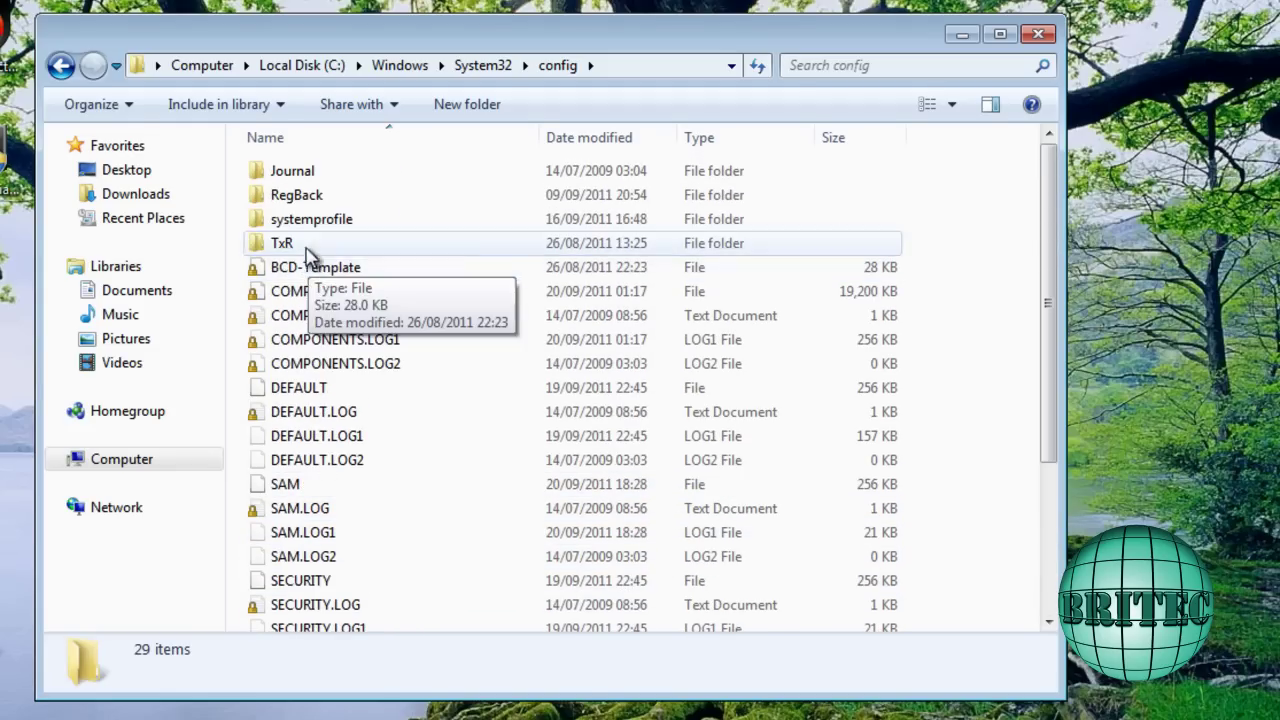
# - Open the RegBack folder in config and check the SYSTEM backup file's details
pyautogui.click(292, 200)
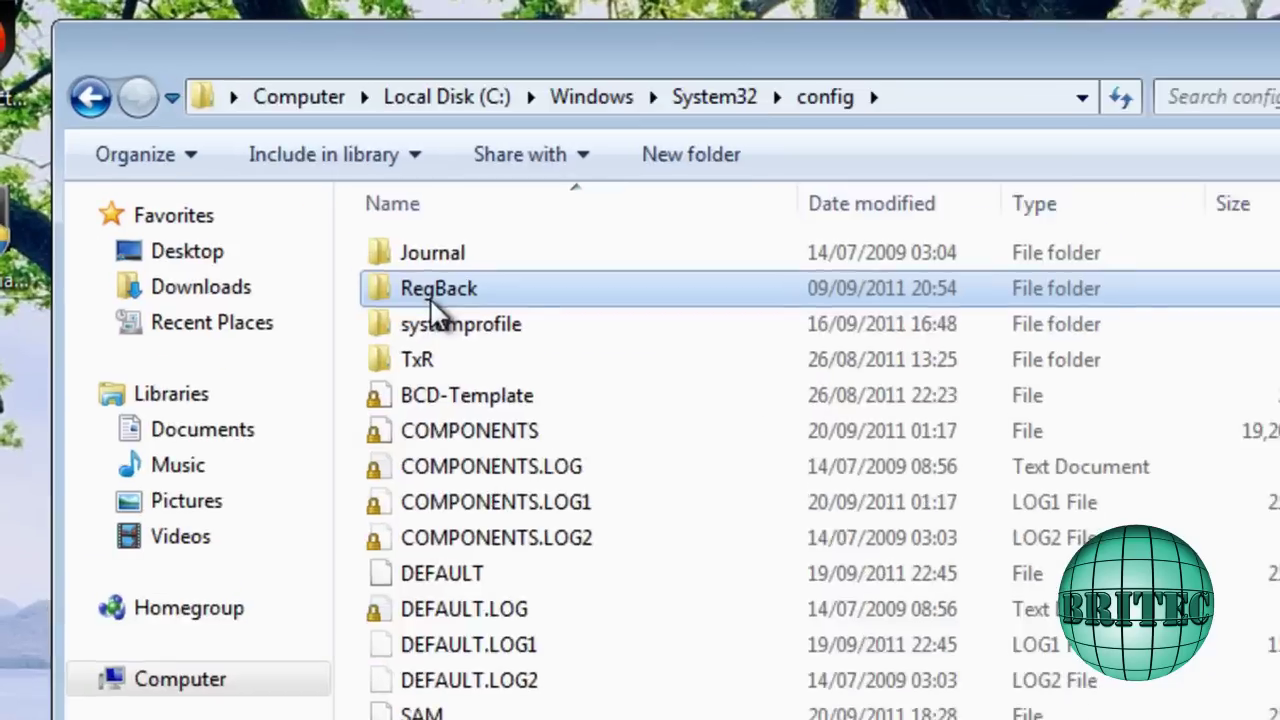
pyautogui.doubleClick(432, 300)
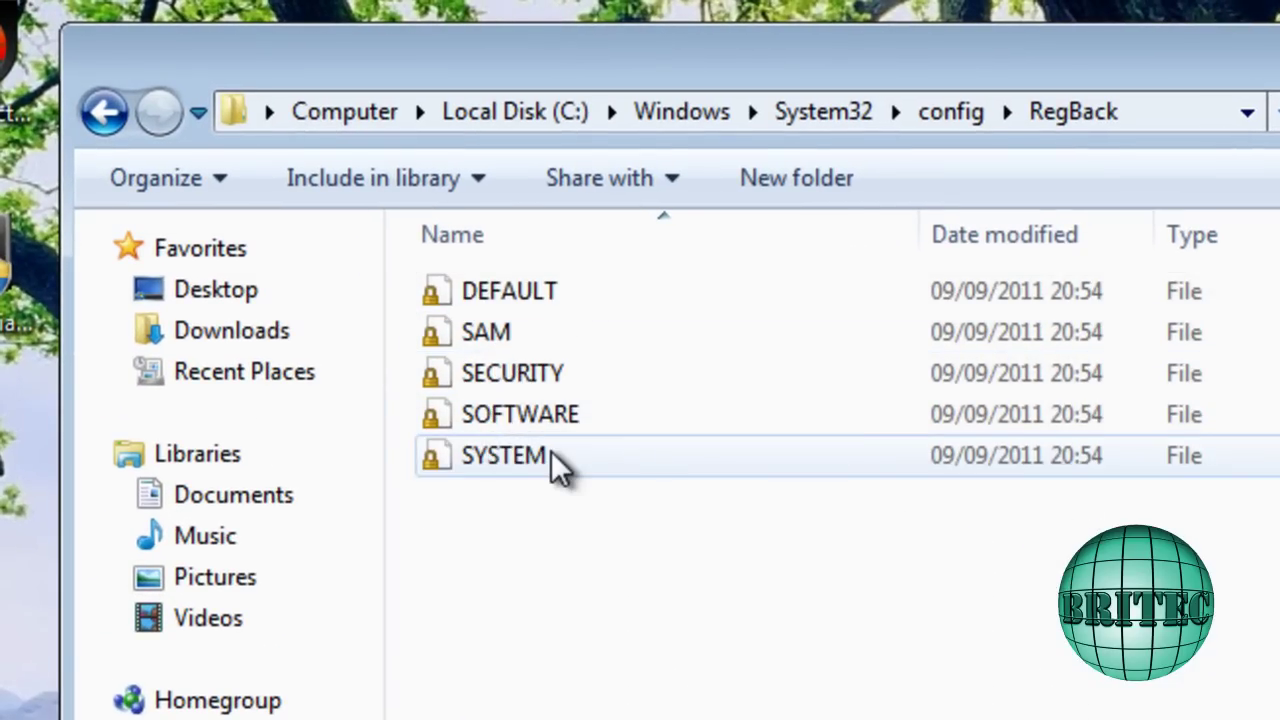
pyautogui.moveTo(558, 466)
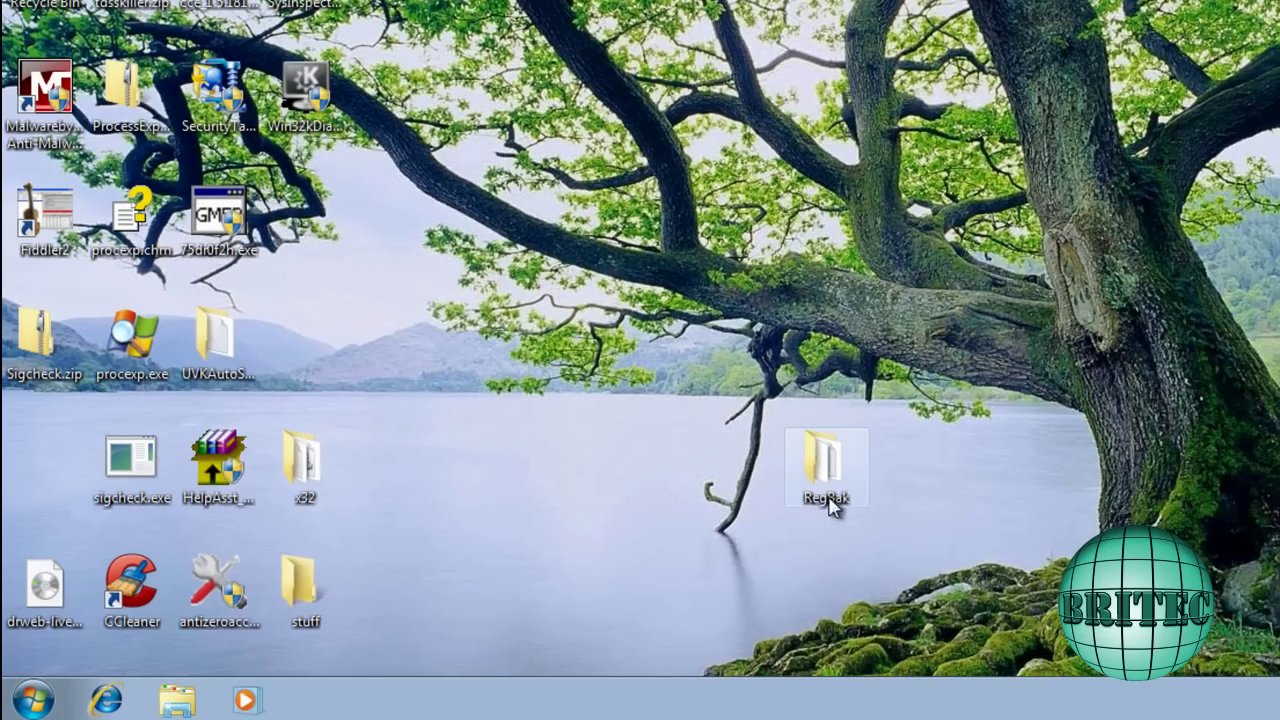
# - Open the desktop RegBak folder and run regbak.exe as administrator via the UAC prompt
pyautogui.click(827, 482)
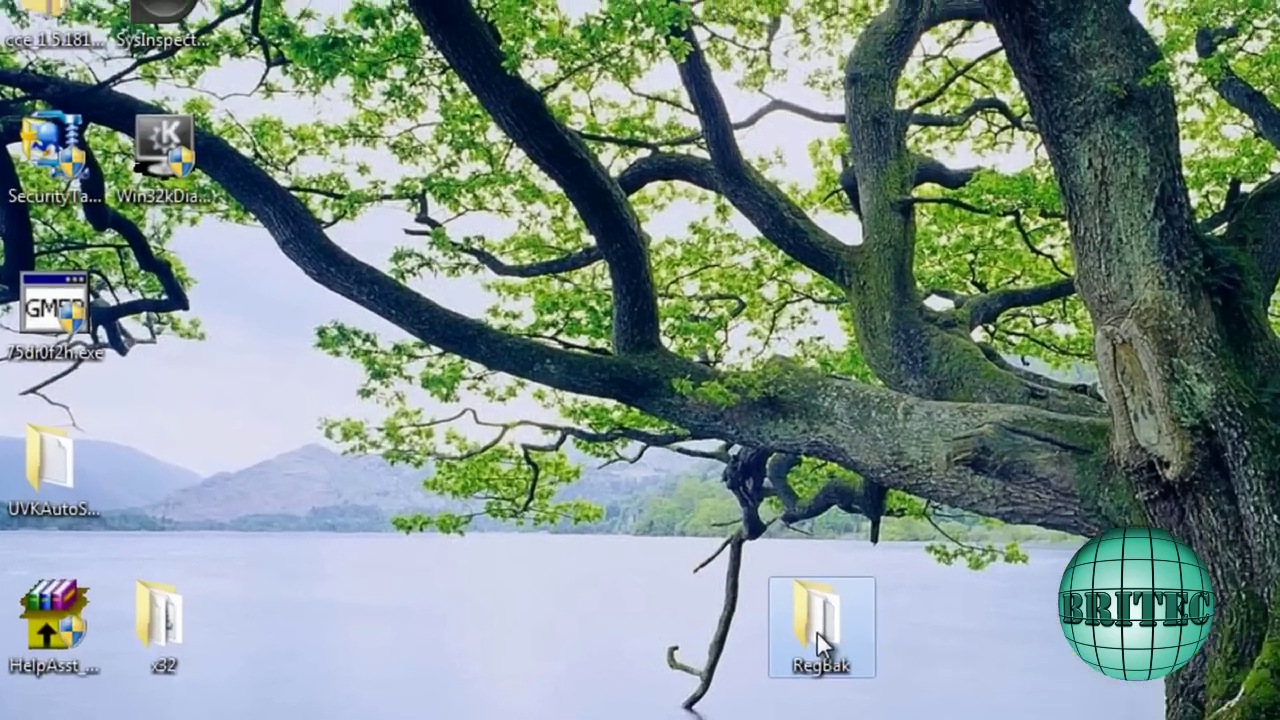
pyautogui.doubleClick(818, 632)
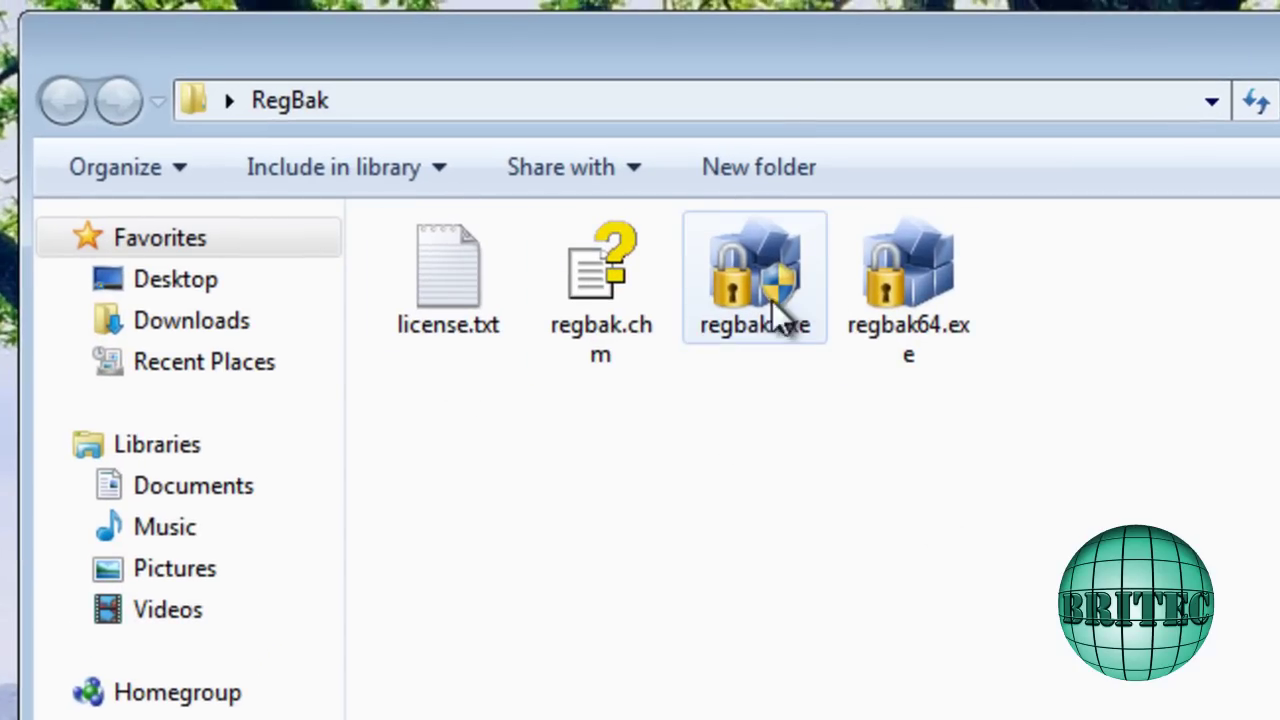
pyautogui.moveTo(730, 345)
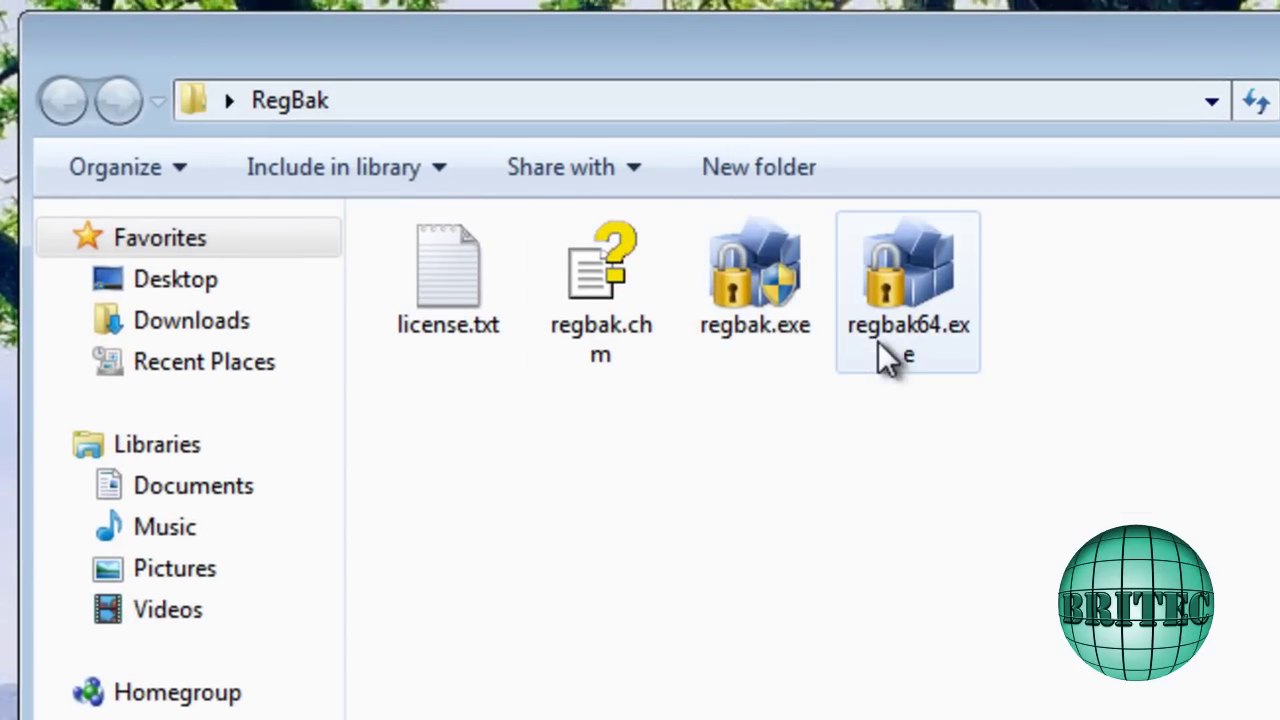
pyautogui.moveTo(937, 345)
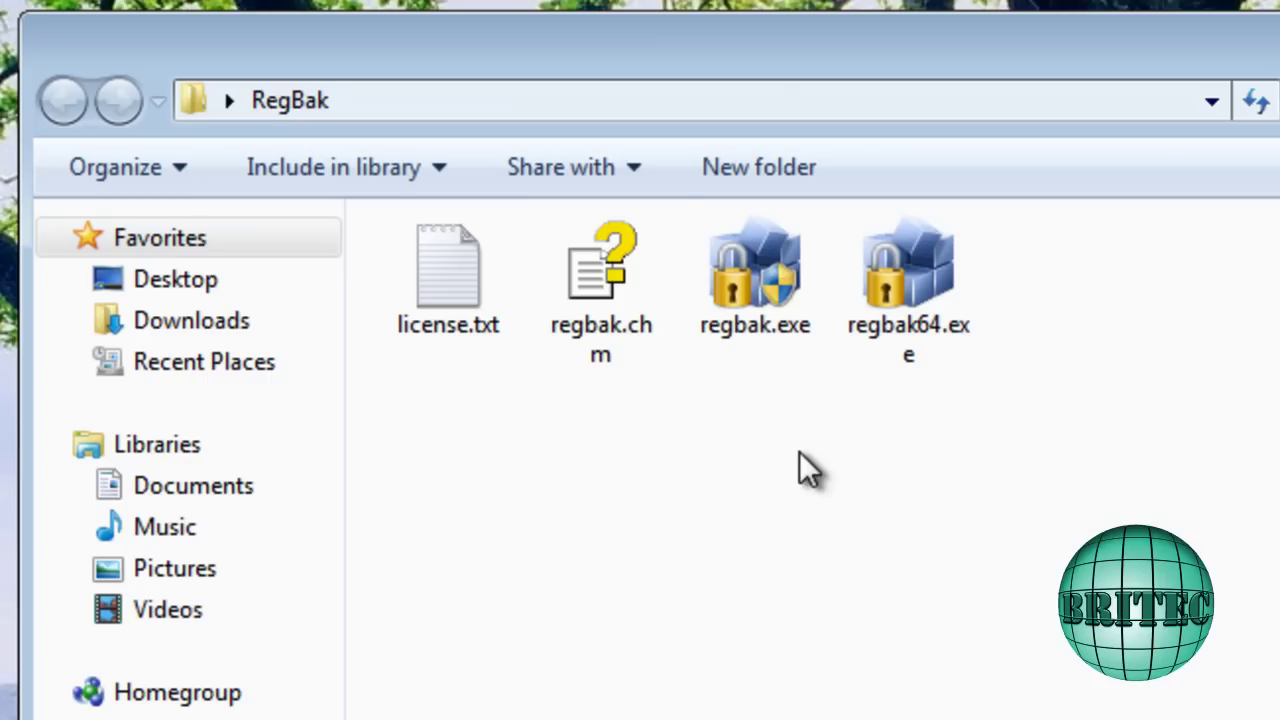
pyautogui.click(750, 288)
pyautogui.doubleClick(750, 288)
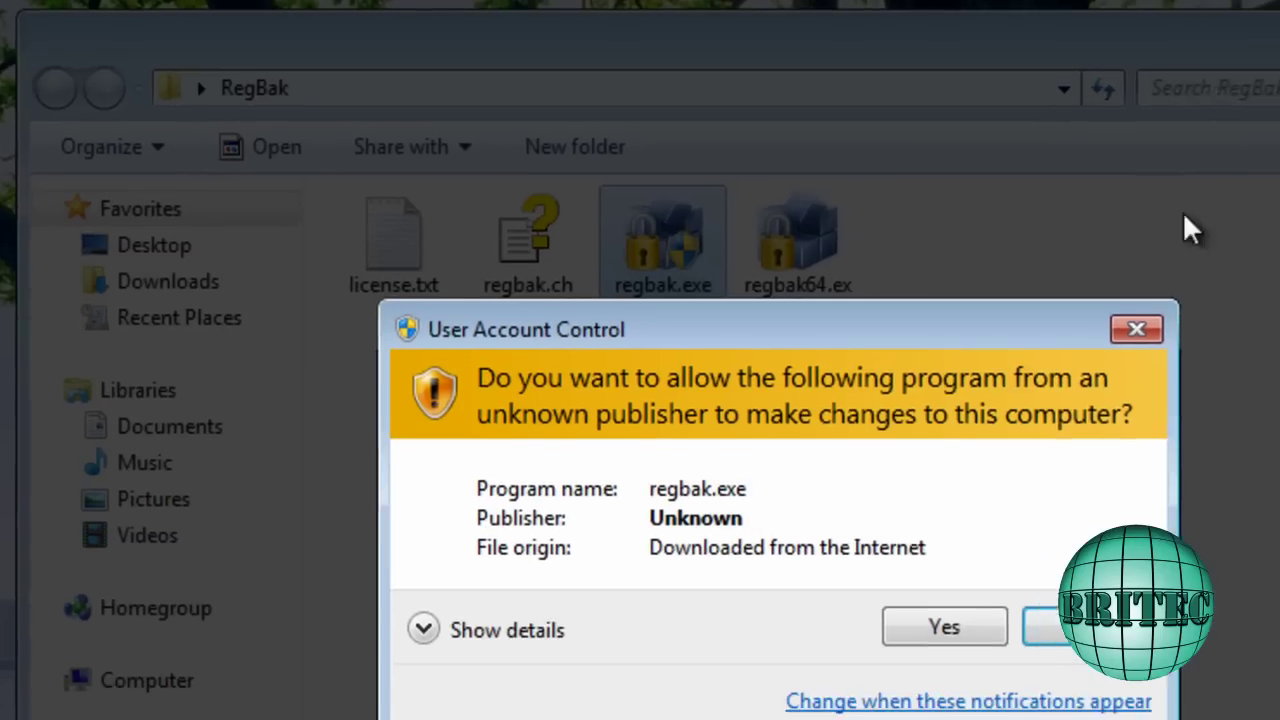
pyautogui.click(883, 612)
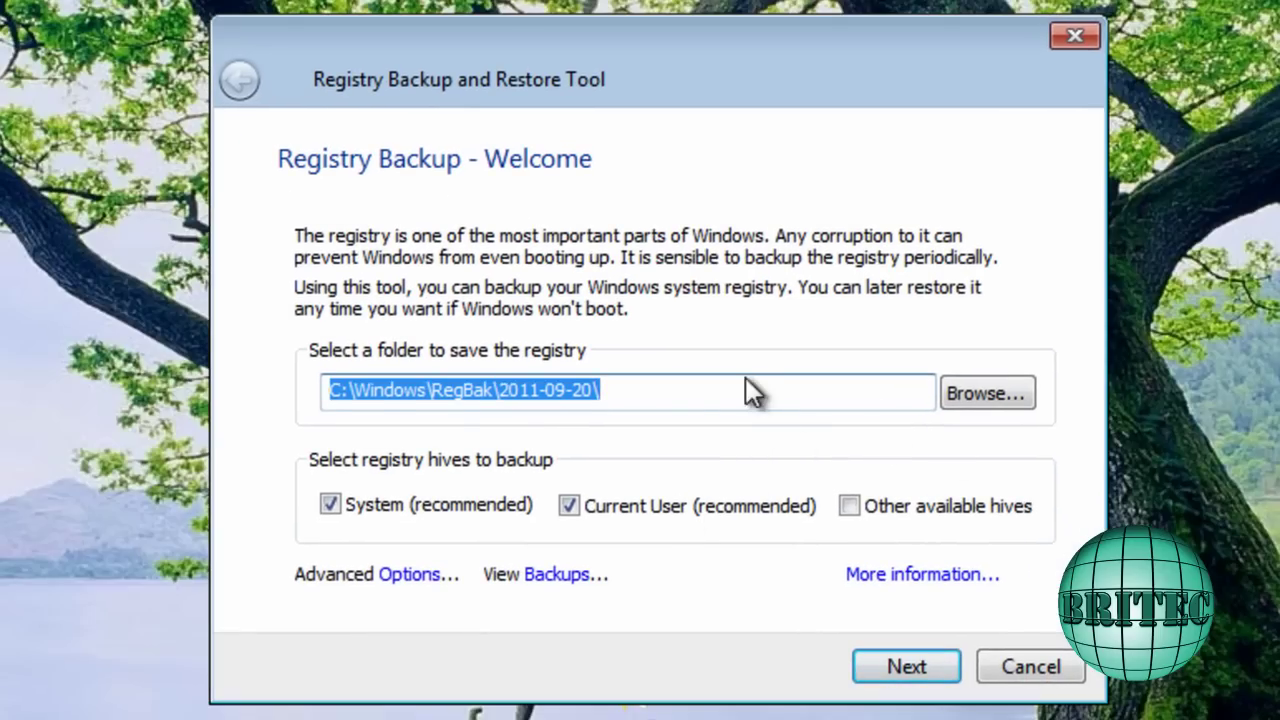
pyautogui.click(694, 389)
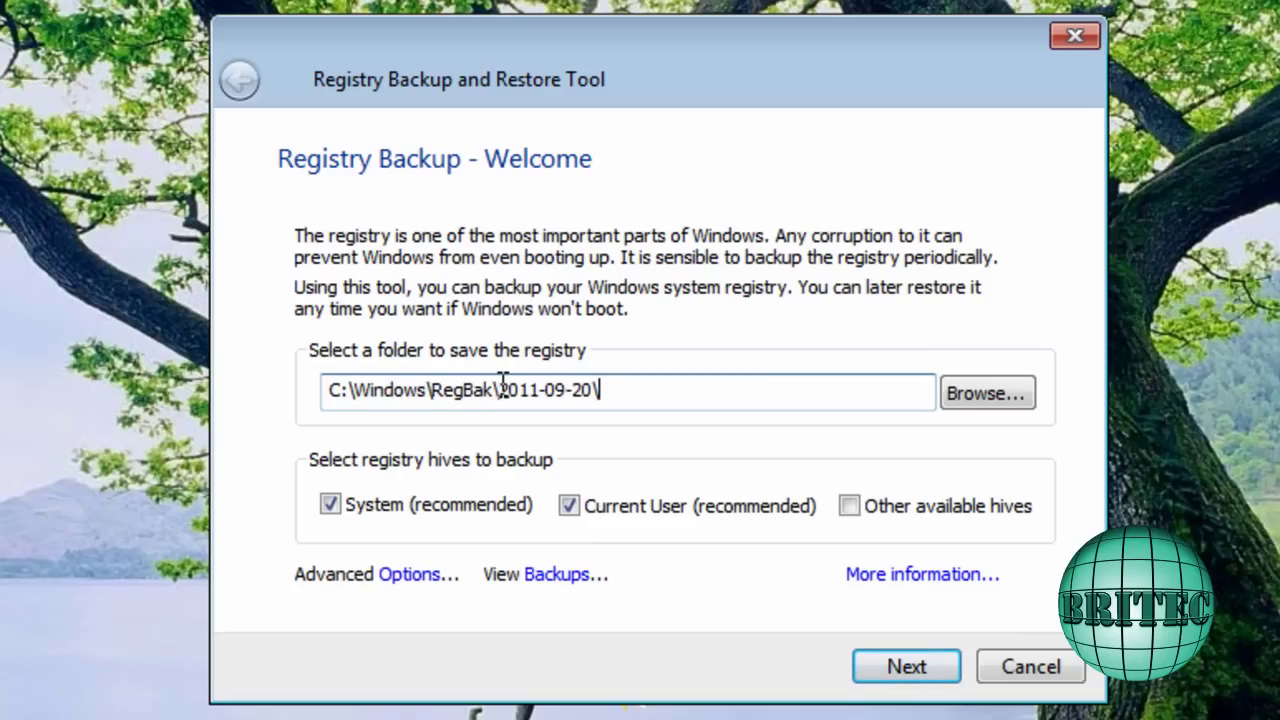
pyautogui.moveTo(502, 385); pyautogui.dragTo(597, 391)
pyautogui.click(640, 392)
pyautogui.click(404, 575)
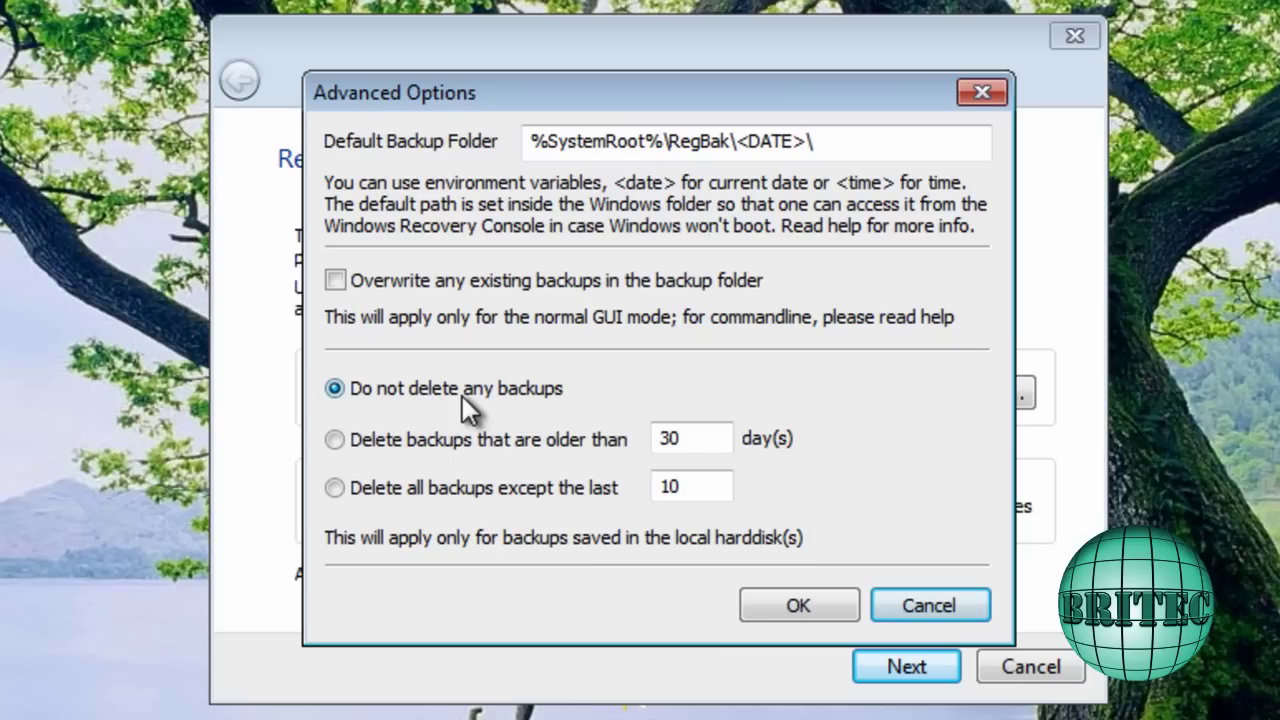
pyautogui.click(336, 440)
pyautogui.click(334, 488)
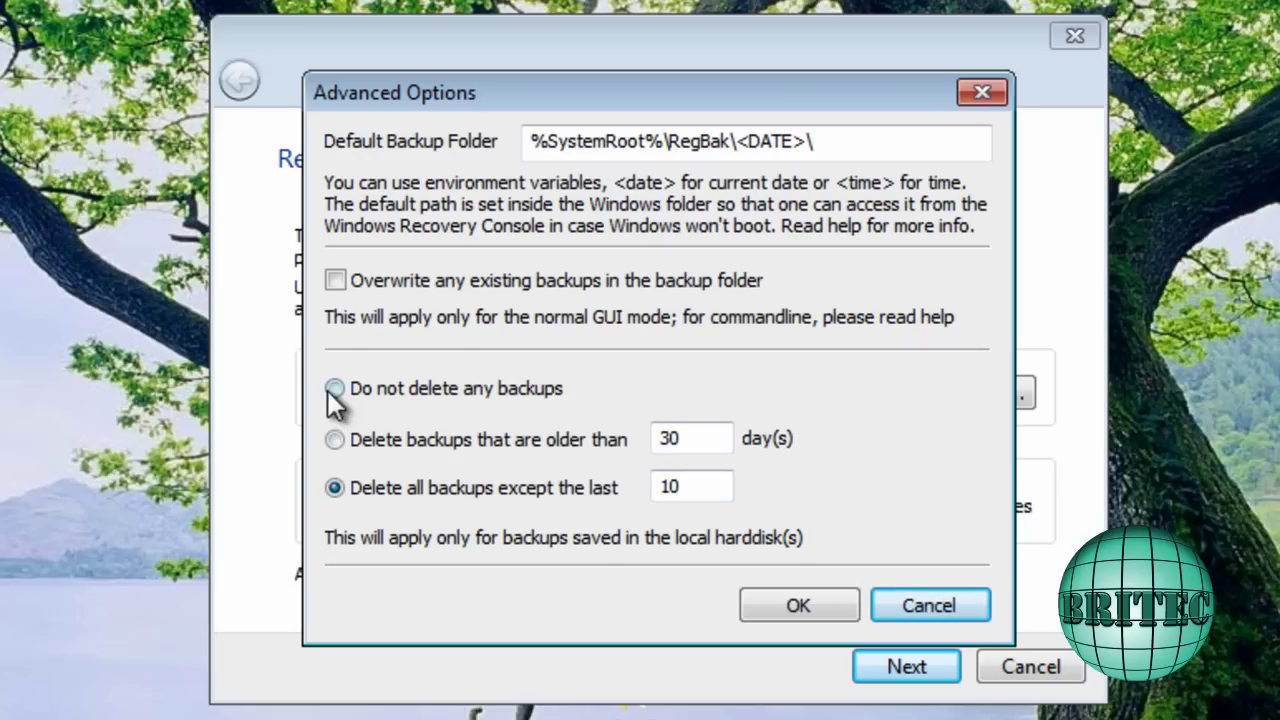
pyautogui.press('Up')
pyautogui.press('Up')
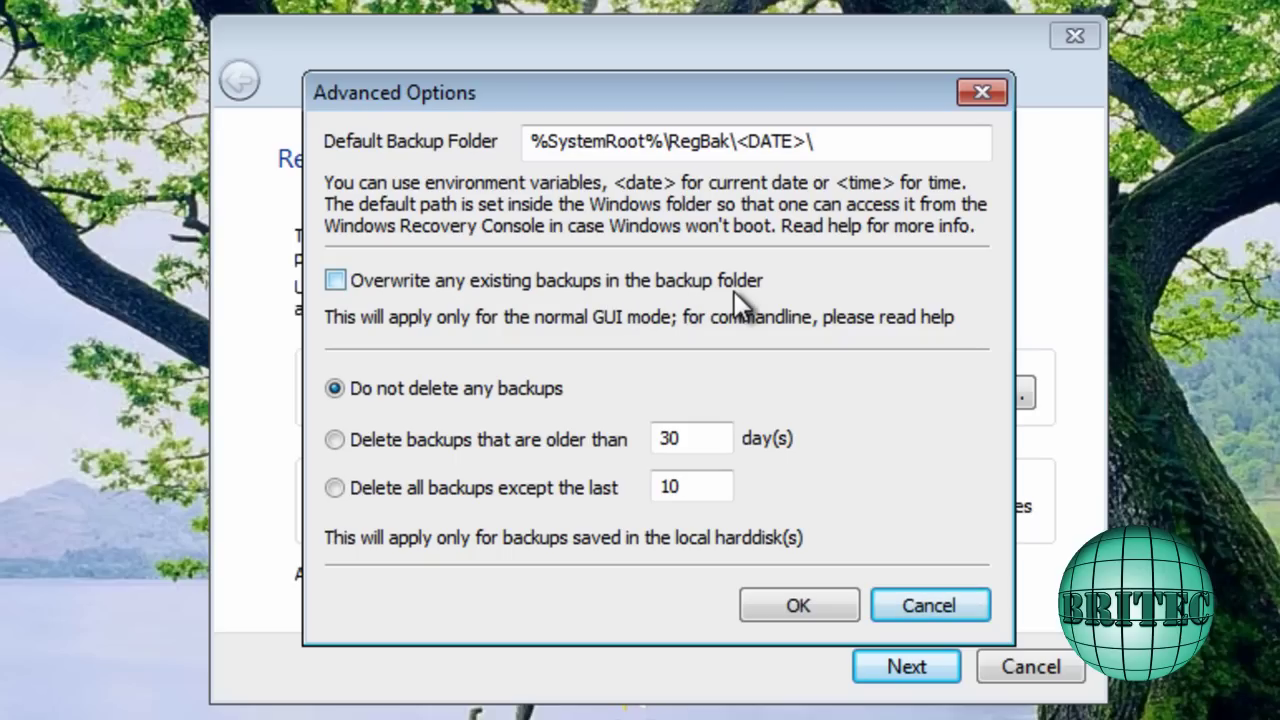
pyautogui.click(531, 141)
pyautogui.moveTo(540, 141); pyautogui.dragTo(851, 141)
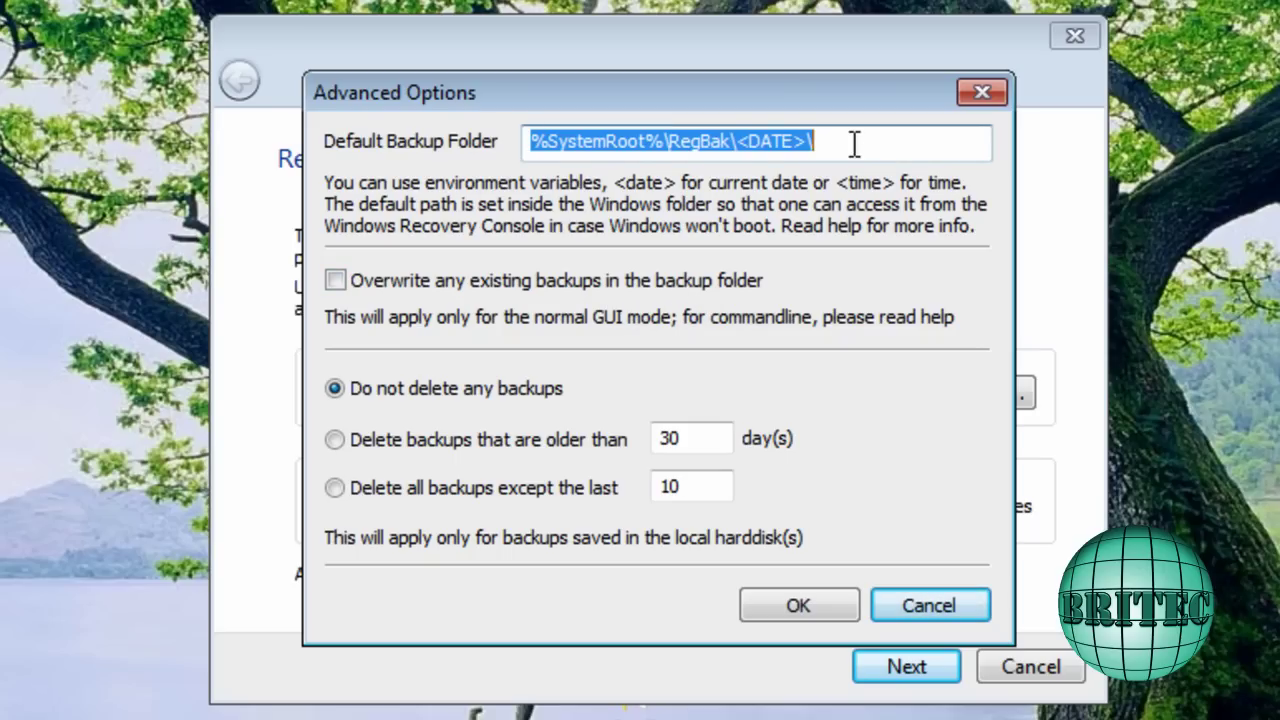
pyautogui.click(607, 145)
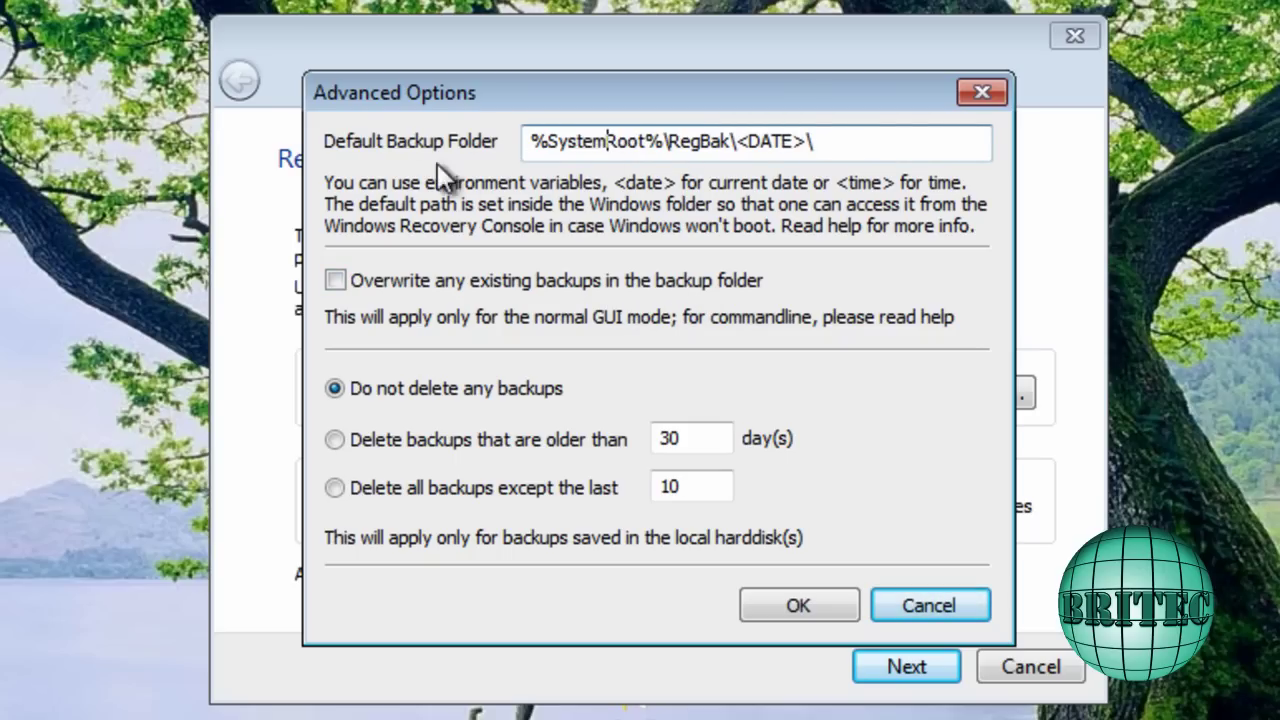
pyautogui.click(649, 145)
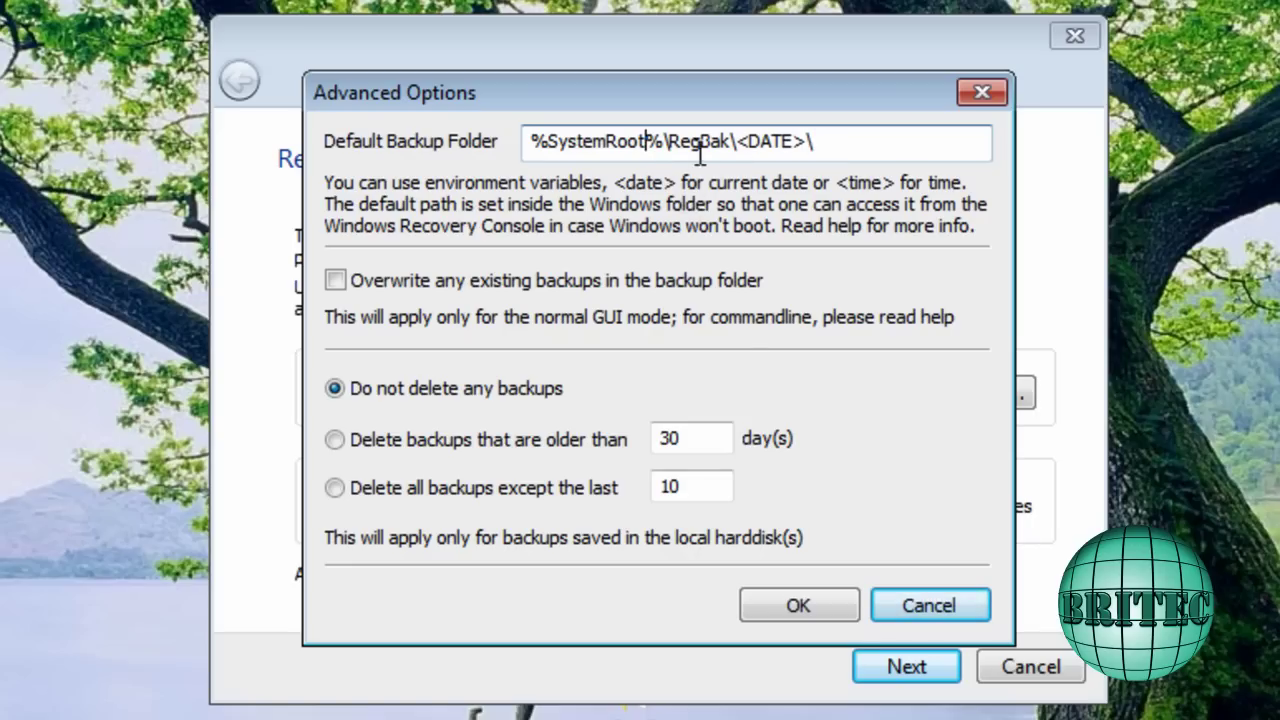
pyautogui.click(930, 606)
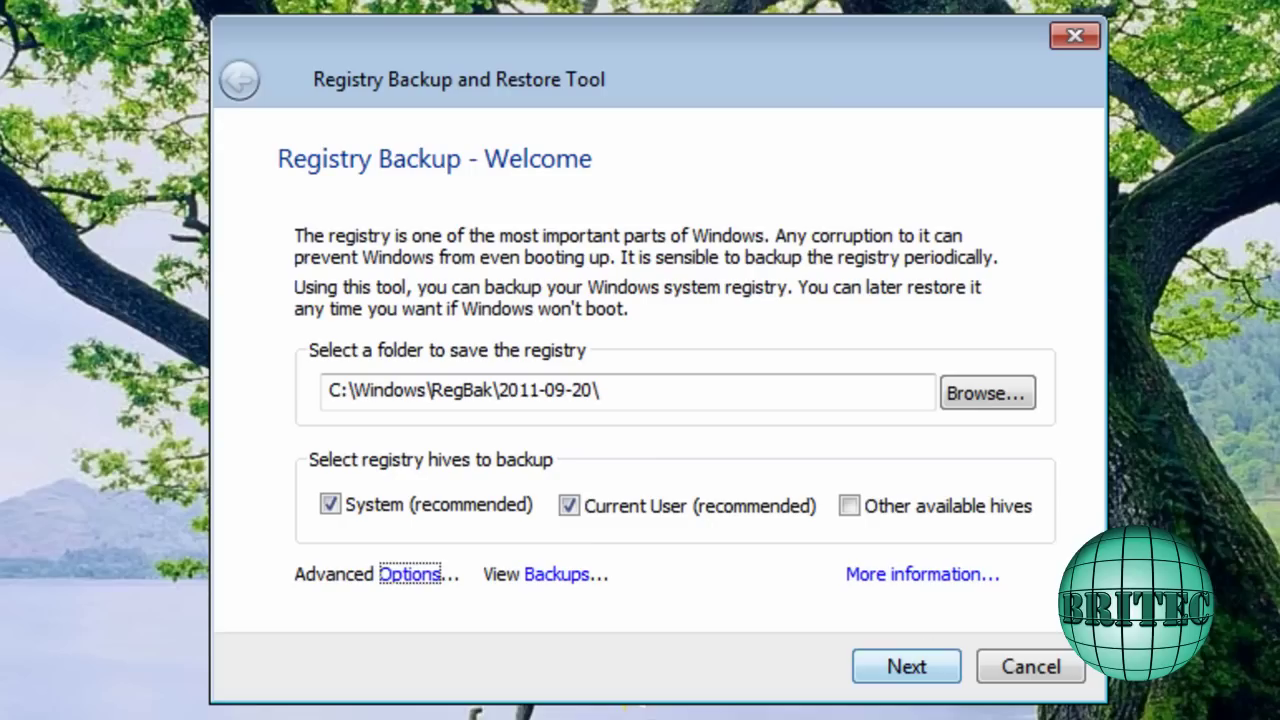
# - Create the C:\Windows\RegBak\2011-09-20\ folder, save all 7 hives successfully, and close RegBak
pyautogui.click(924, 682)
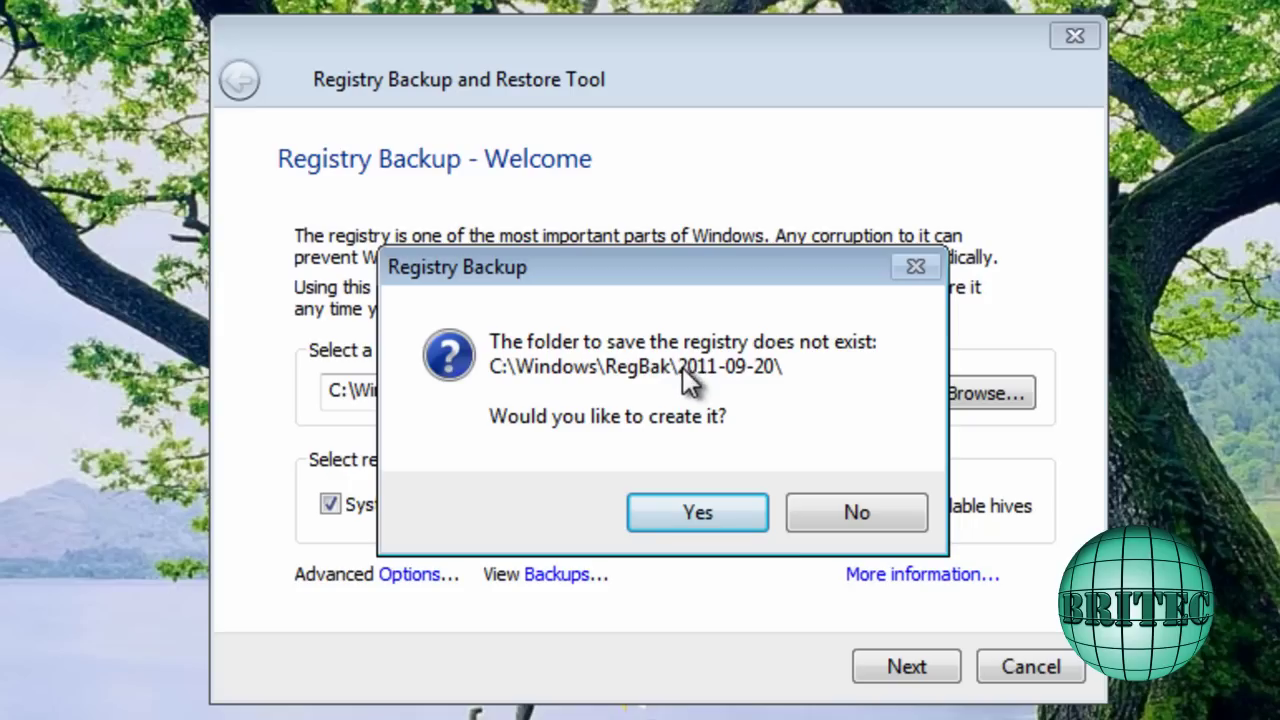
pyautogui.click(706, 515)
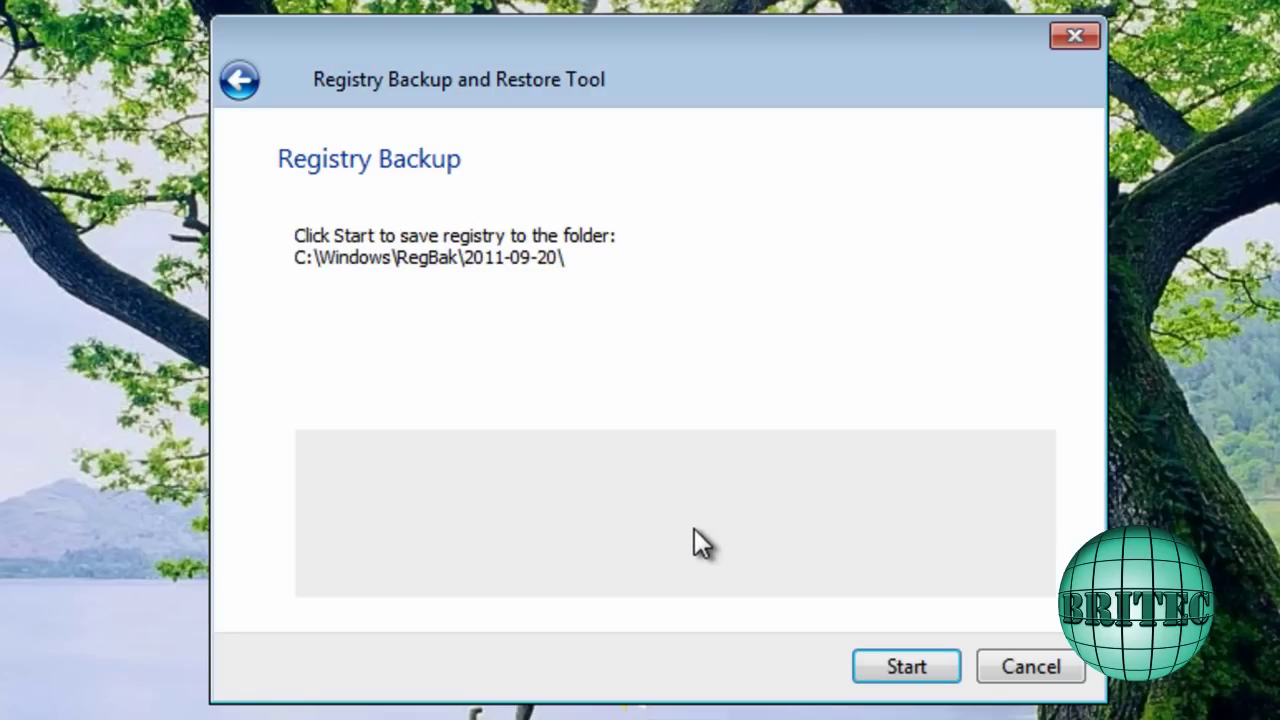
pyautogui.click(928, 666)
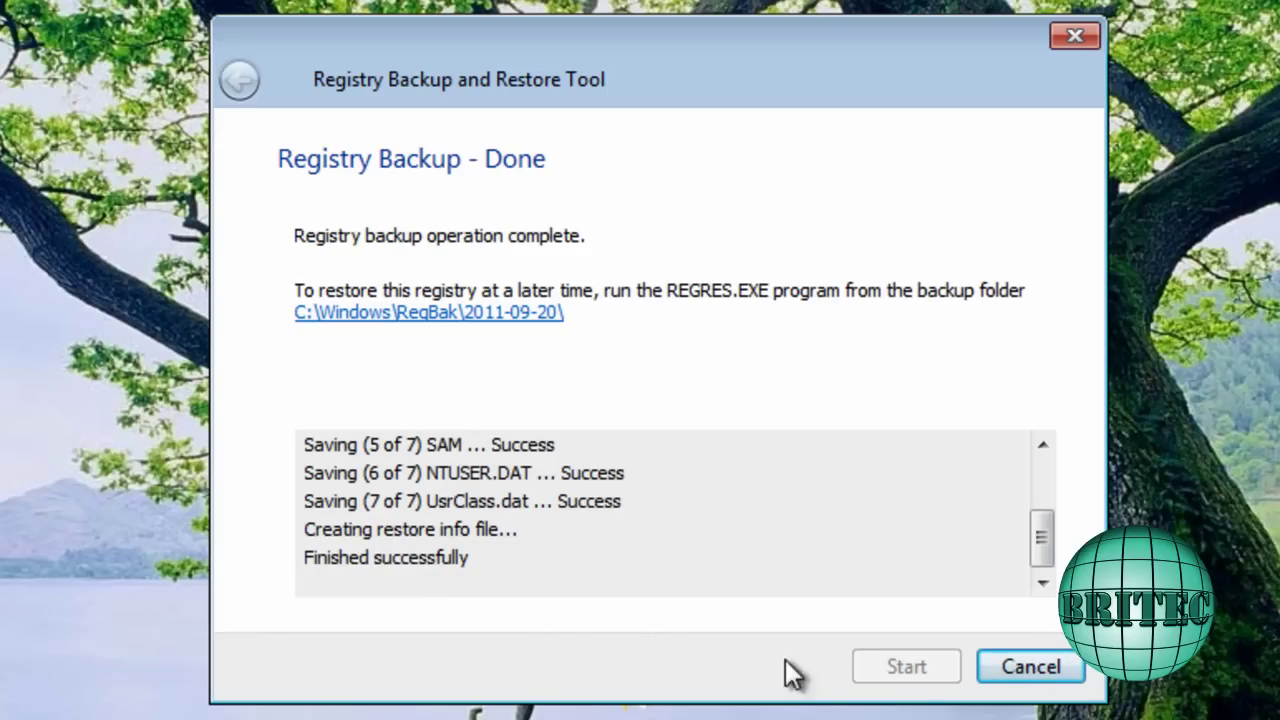
pyautogui.click(1063, 40)
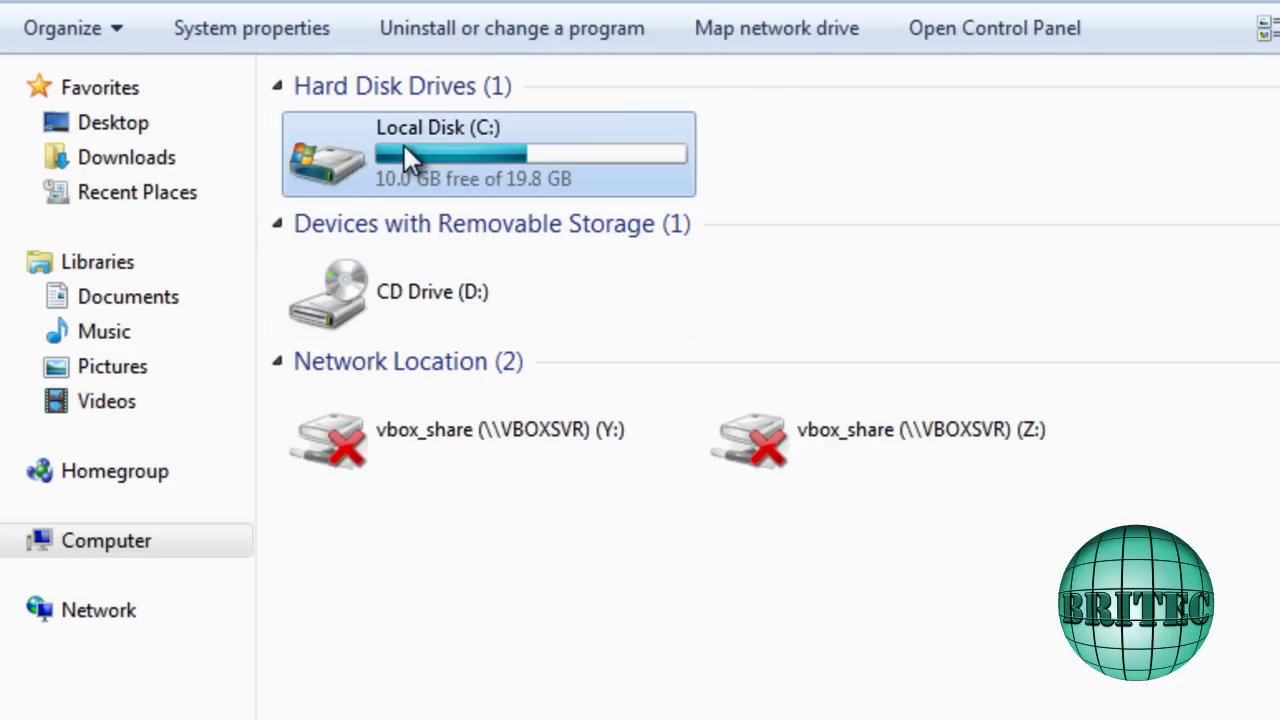
# - Browse to C:\Windows\RegBak\2011-09-20 and locate REGRES.EXE among the saved hives
pyautogui.doubleClick(404, 150)
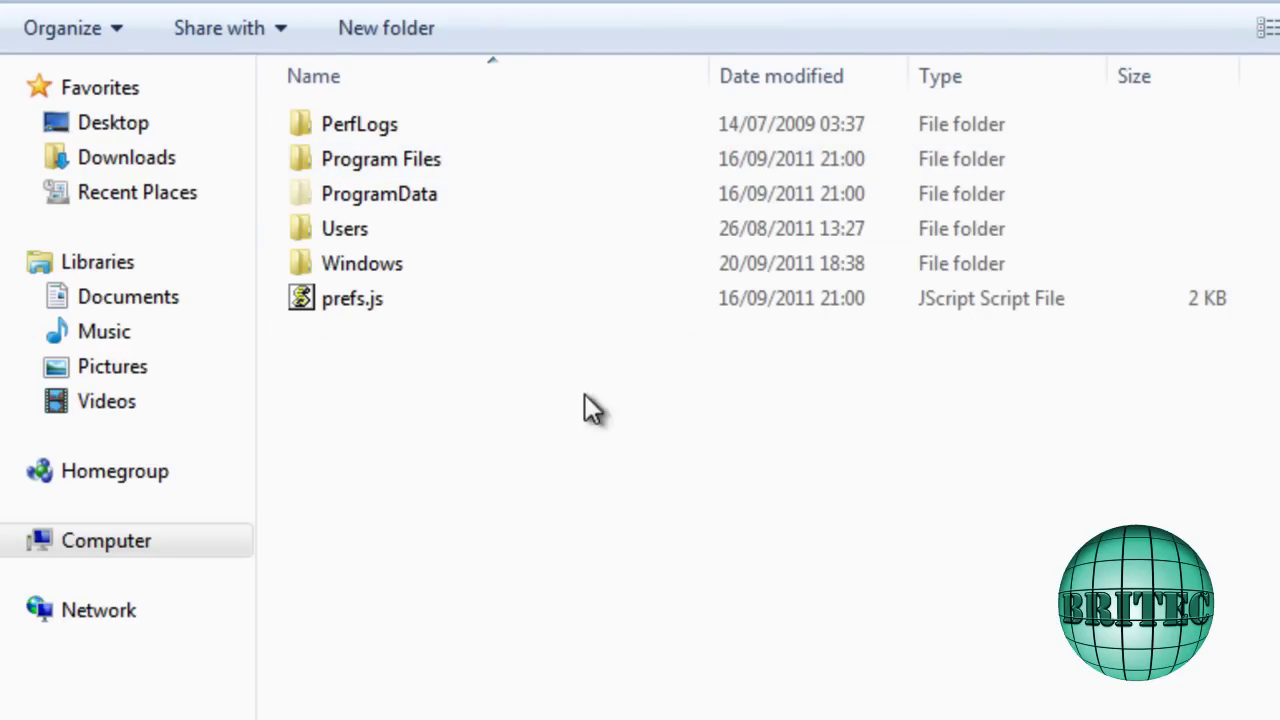
pyautogui.doubleClick(374, 268)
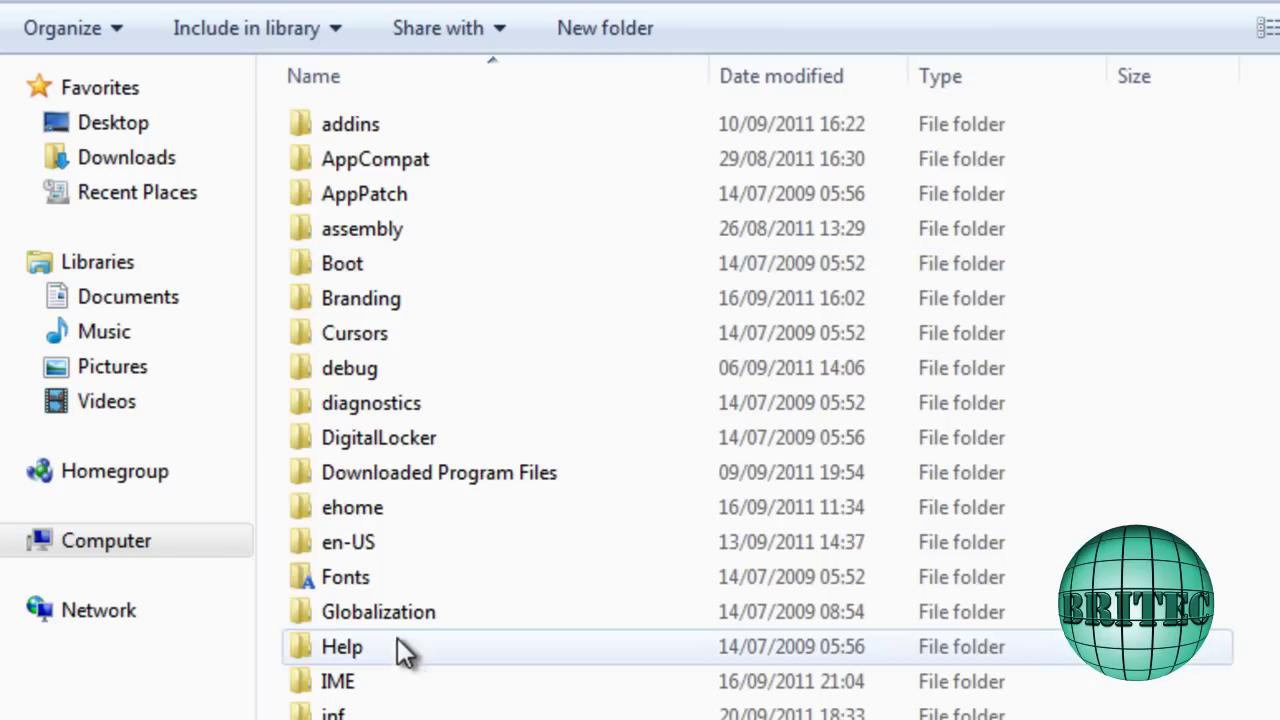
pyautogui.scroll(-6, 490, 450)
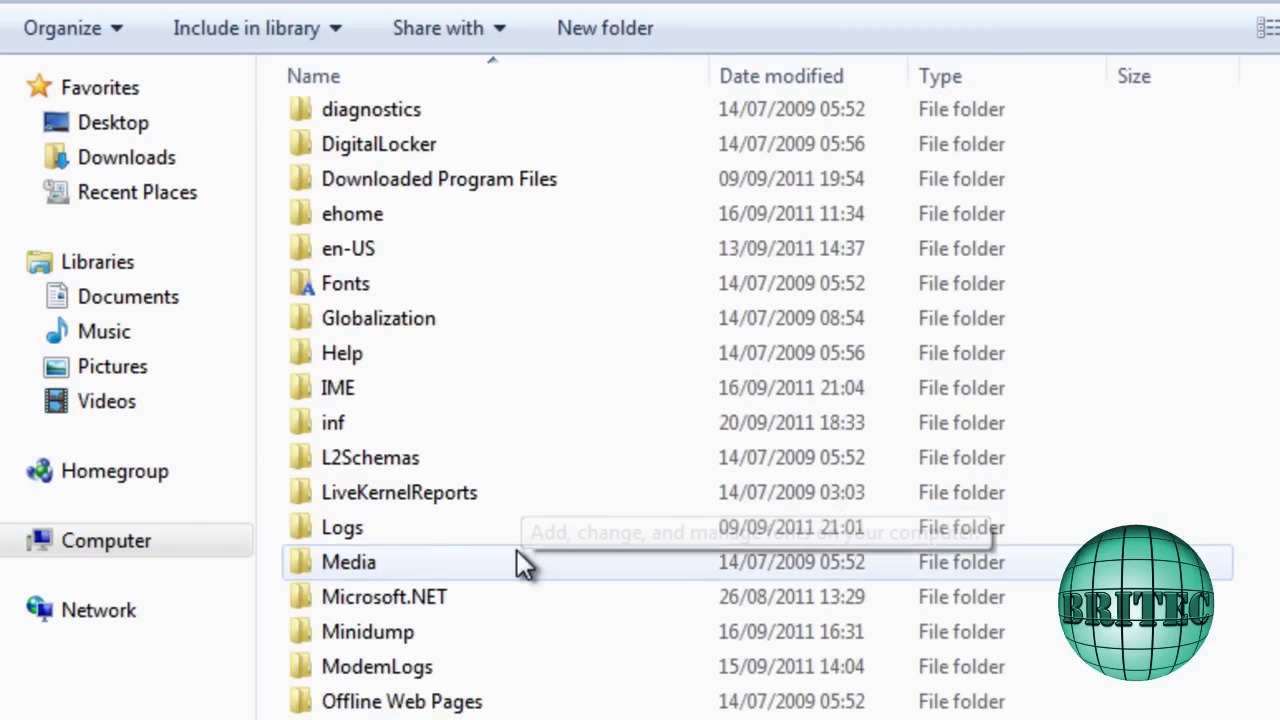
pyautogui.scroll(-2, 510, 578)
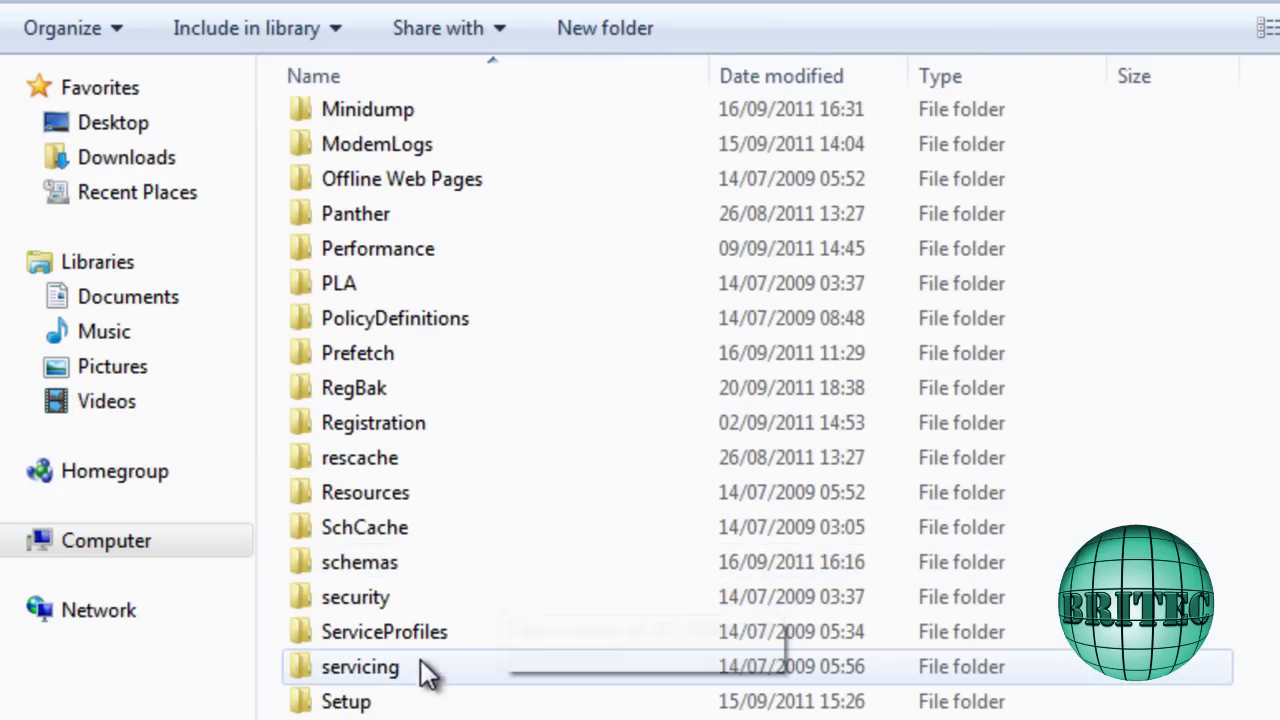
pyautogui.doubleClick(352, 387)
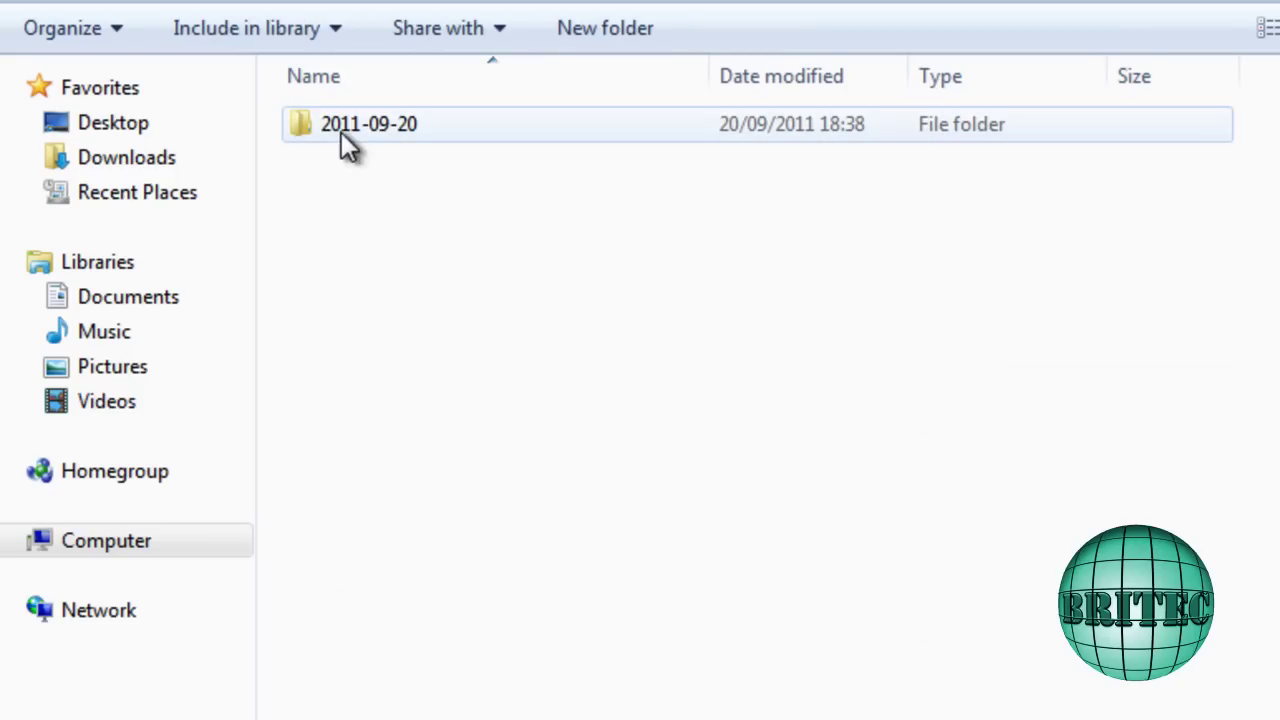
pyautogui.doubleClick(360, 132)
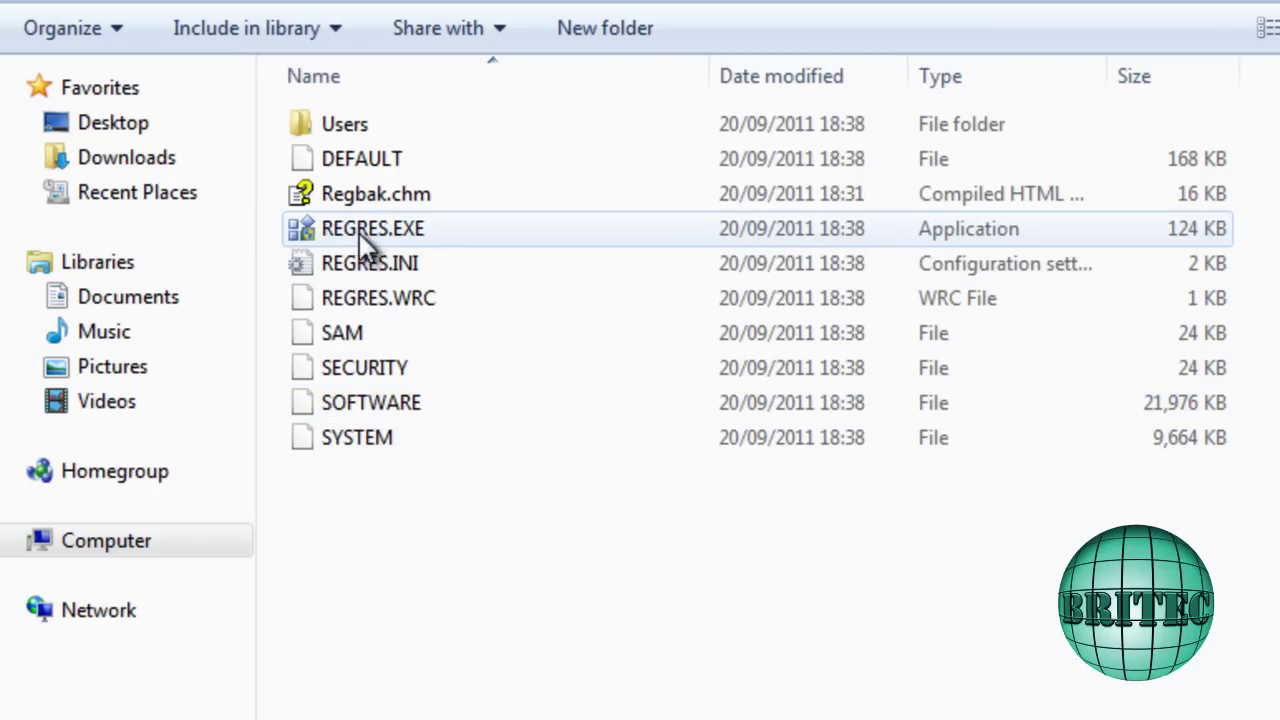
pyautogui.moveTo(370, 242)
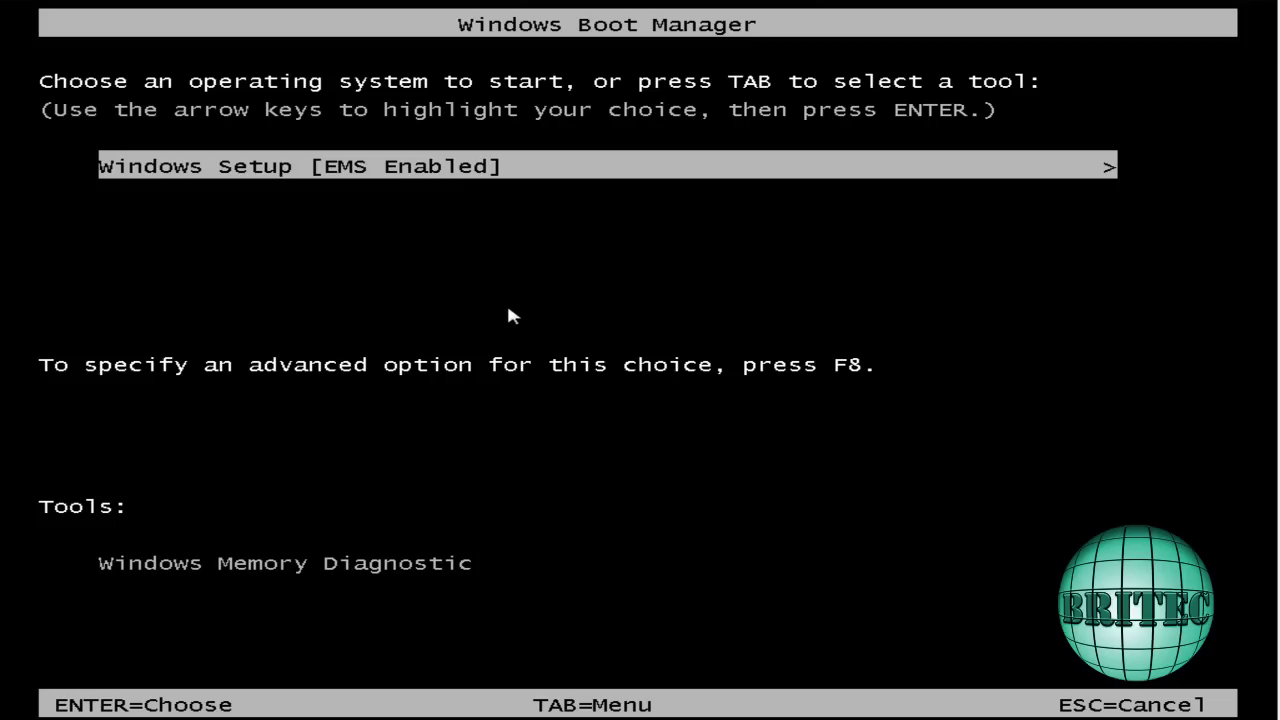
# - Boot the highlighted Windows Setup [EMS Enabled] entry from Windows Boot Manager
pyautogui.press('Return')
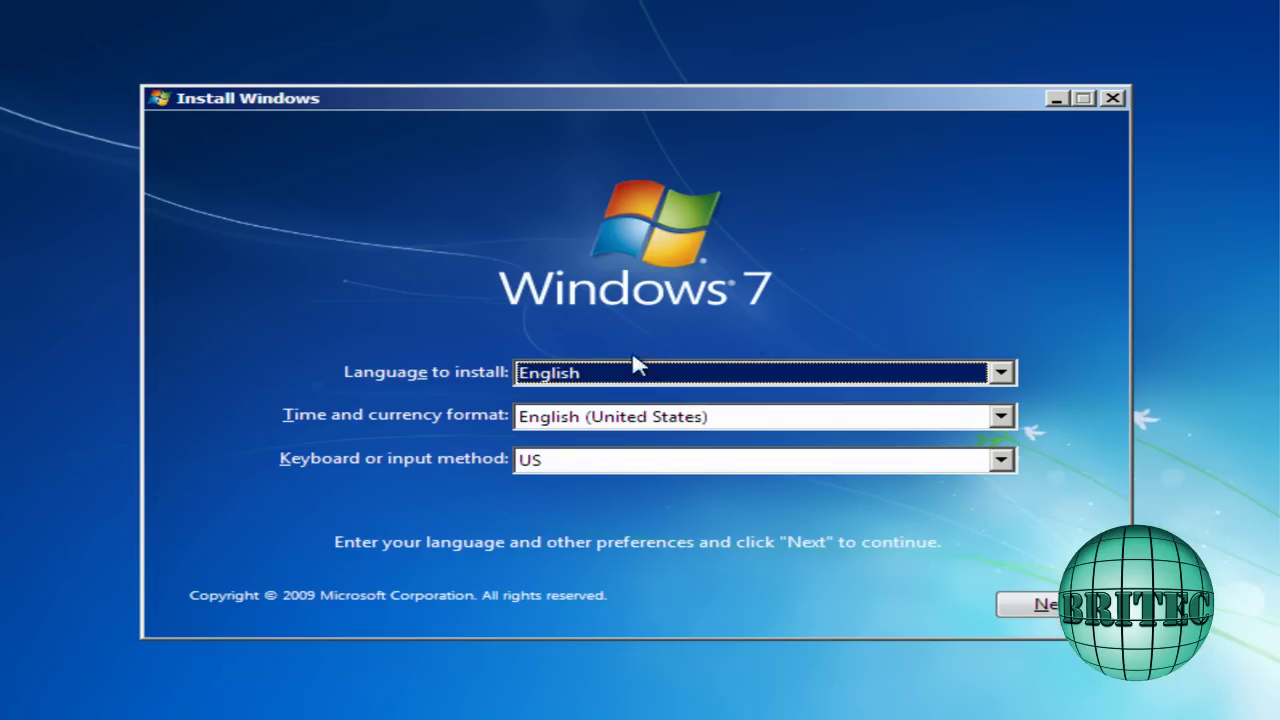
# - Accept the English language settings, choose Repair your computer, and select the Windows 7 install on D:
pyautogui.click(1045, 606)
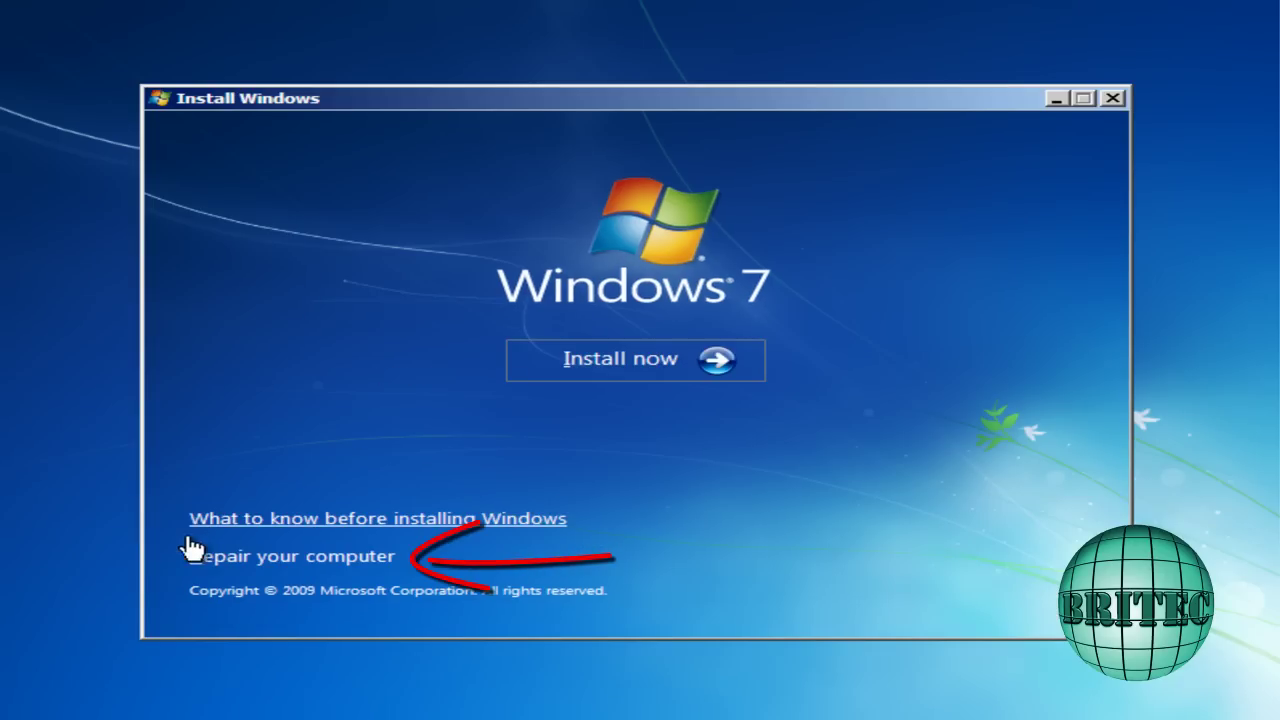
pyautogui.click(273, 560)
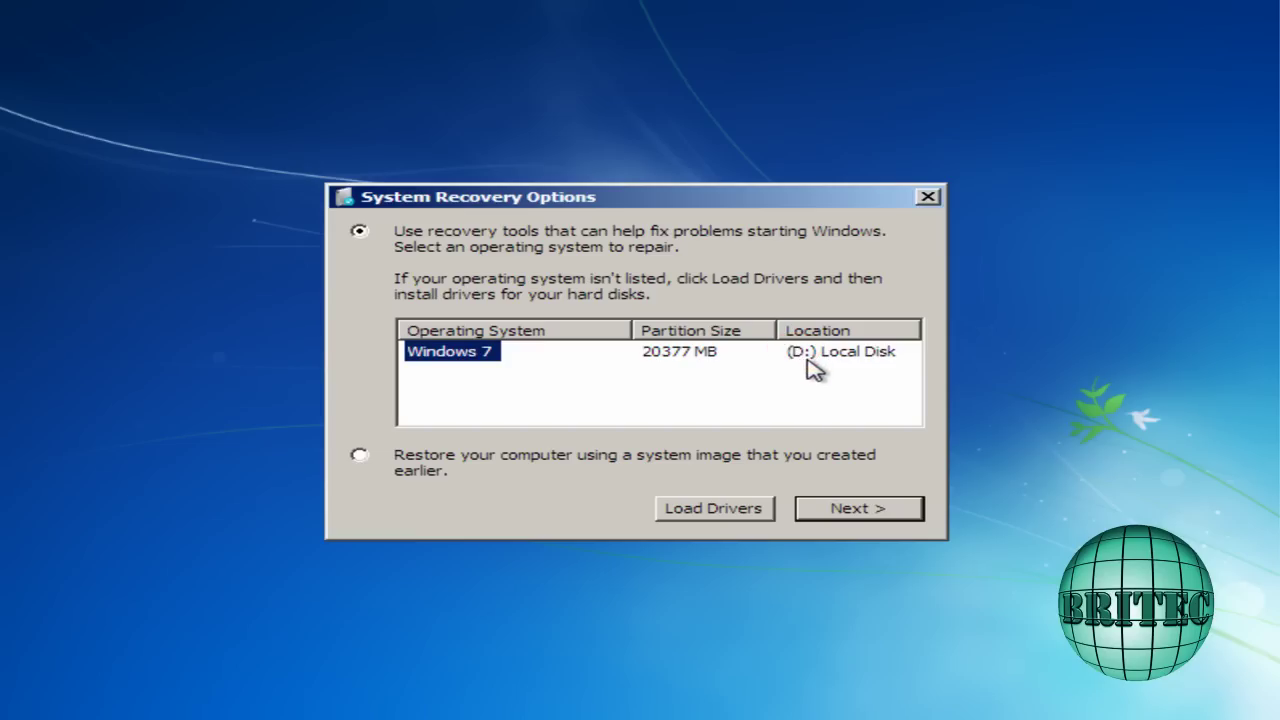
pyautogui.click(857, 518)
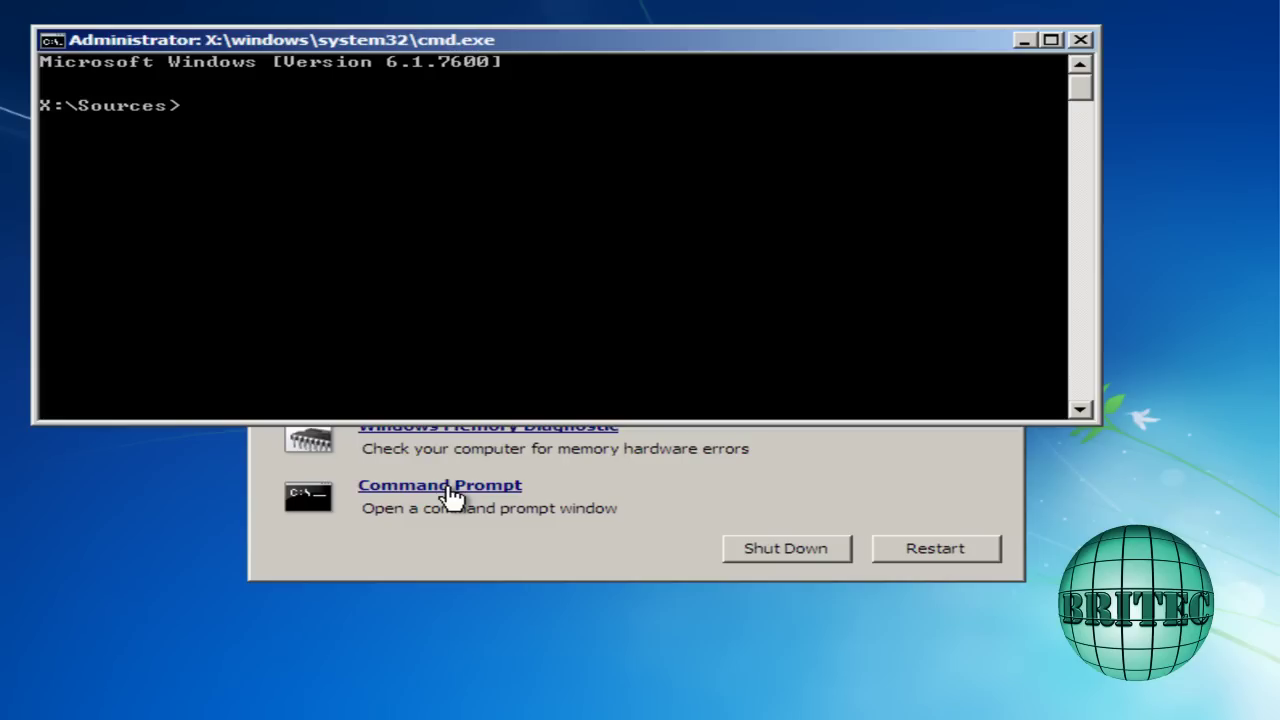
# - Move the console window aside and switch to drive D:, correcting the mistyped 'd;'
pyautogui.moveTo(416, 48); pyautogui.dragTo(484, 163)
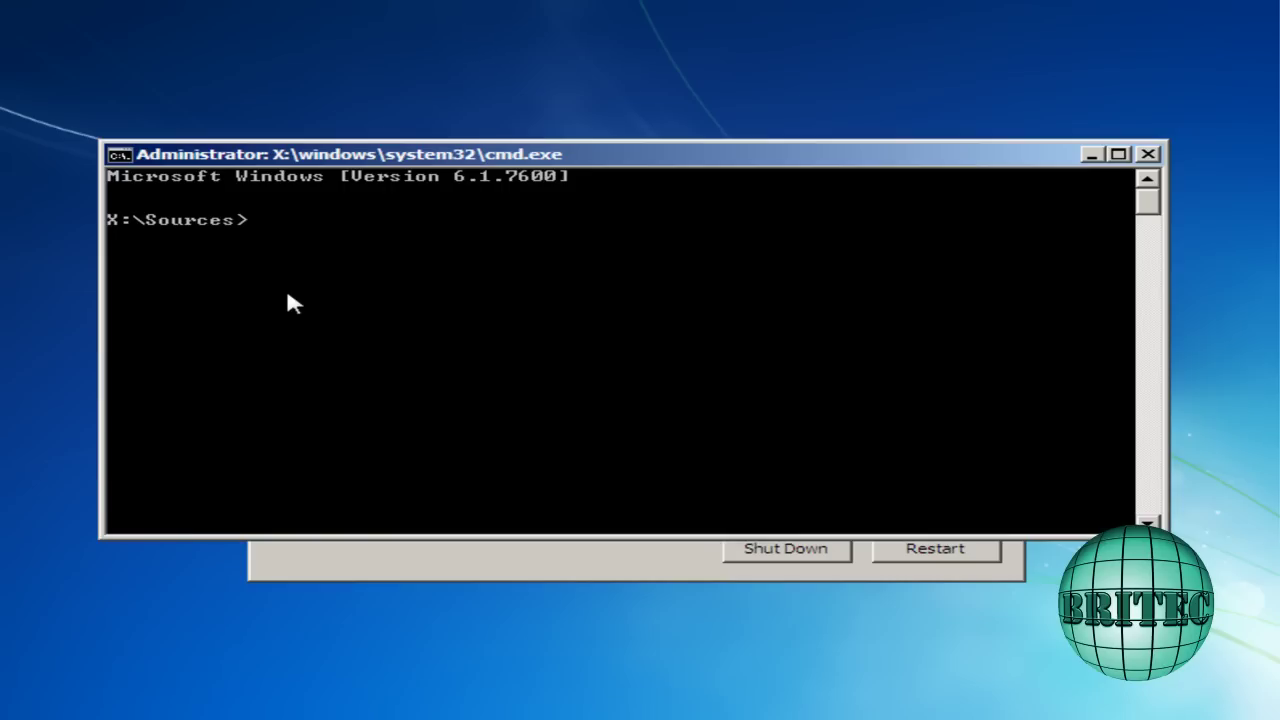
pyautogui.write('d;')
pyautogui.press('Return')
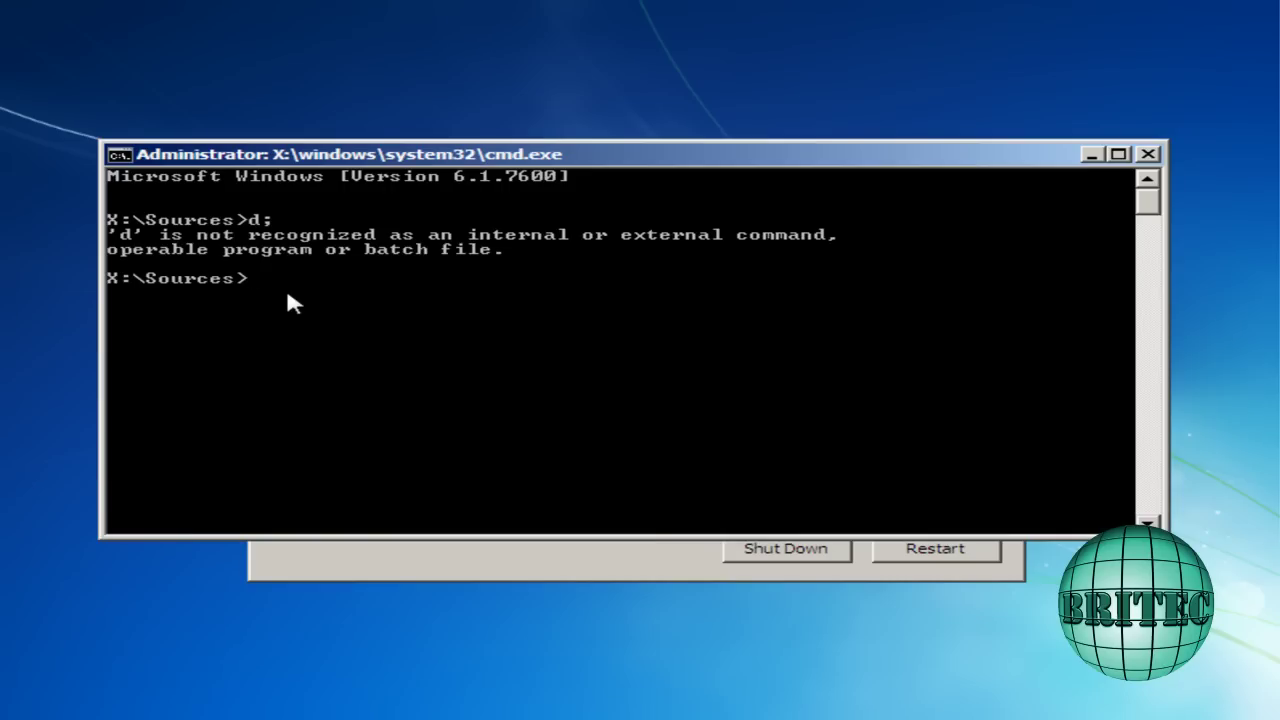
pyautogui.write('d:')
pyautogui.press('Return')
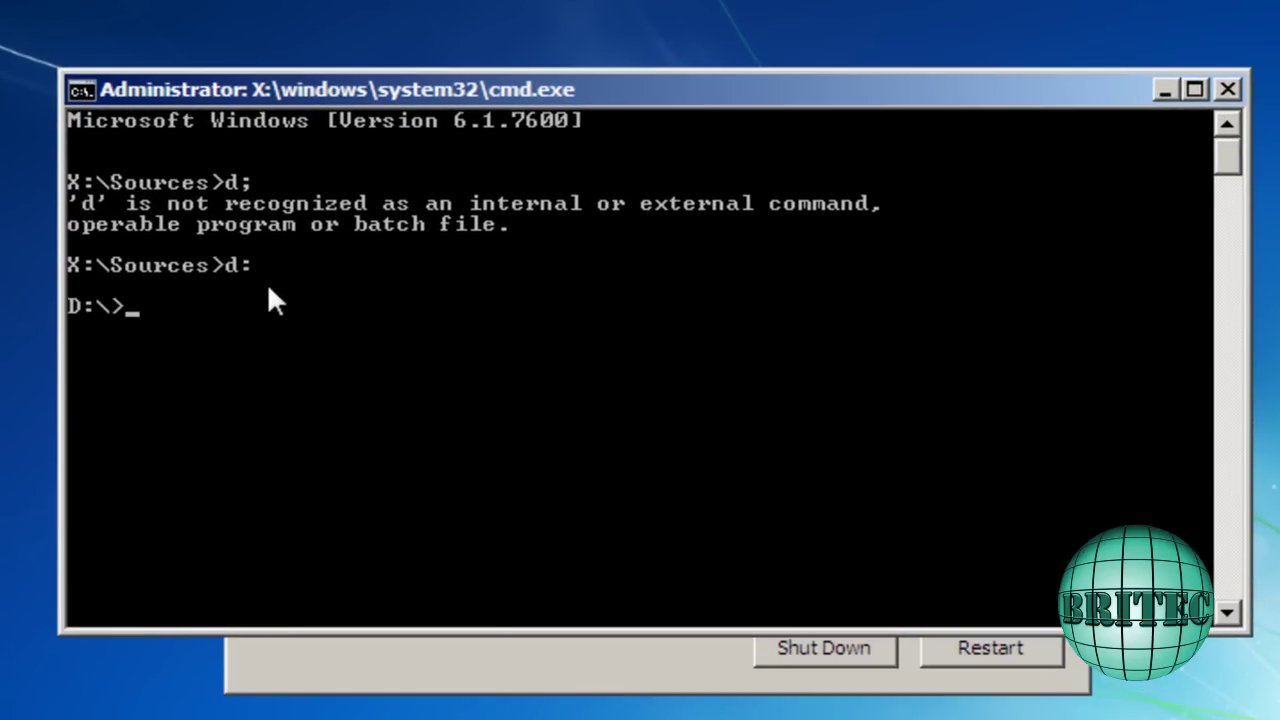
# - Enter D:\Windows, list its contents, then change into the RegBak folder
pyautogui.write('cd windows')
pyautogui.press('Return')
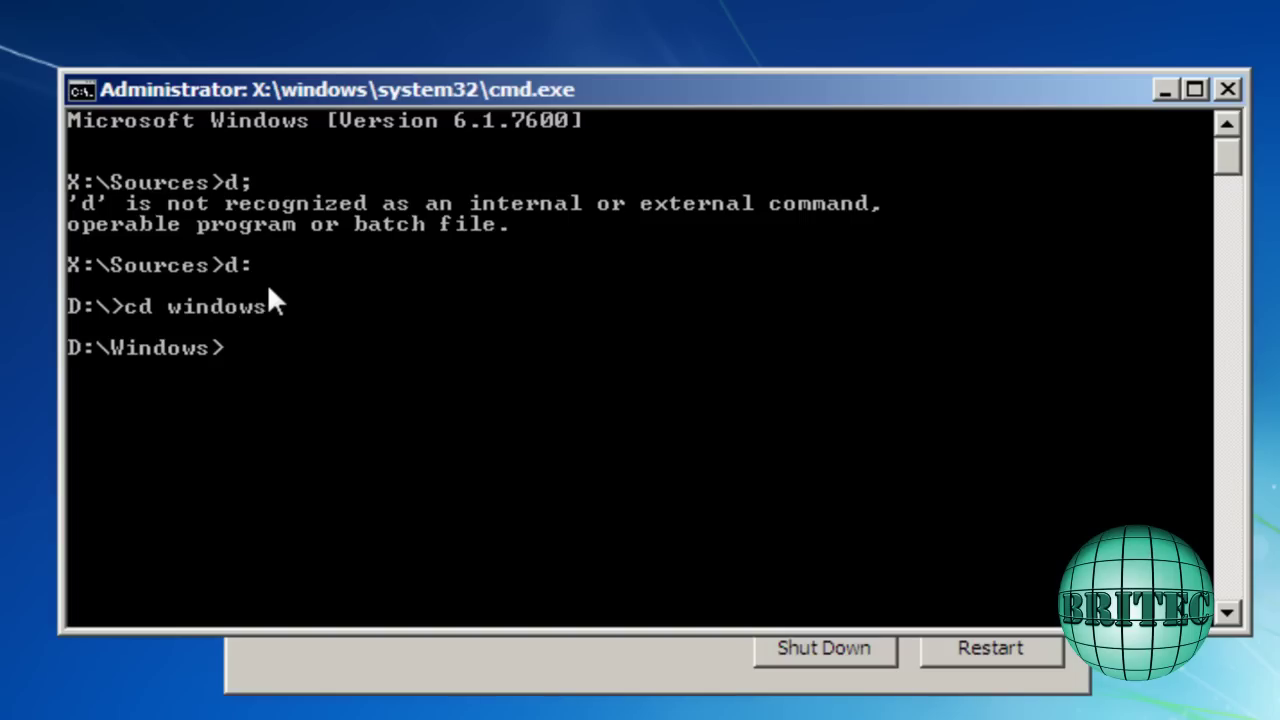
pyautogui.write('dir')
pyautogui.press('Return')
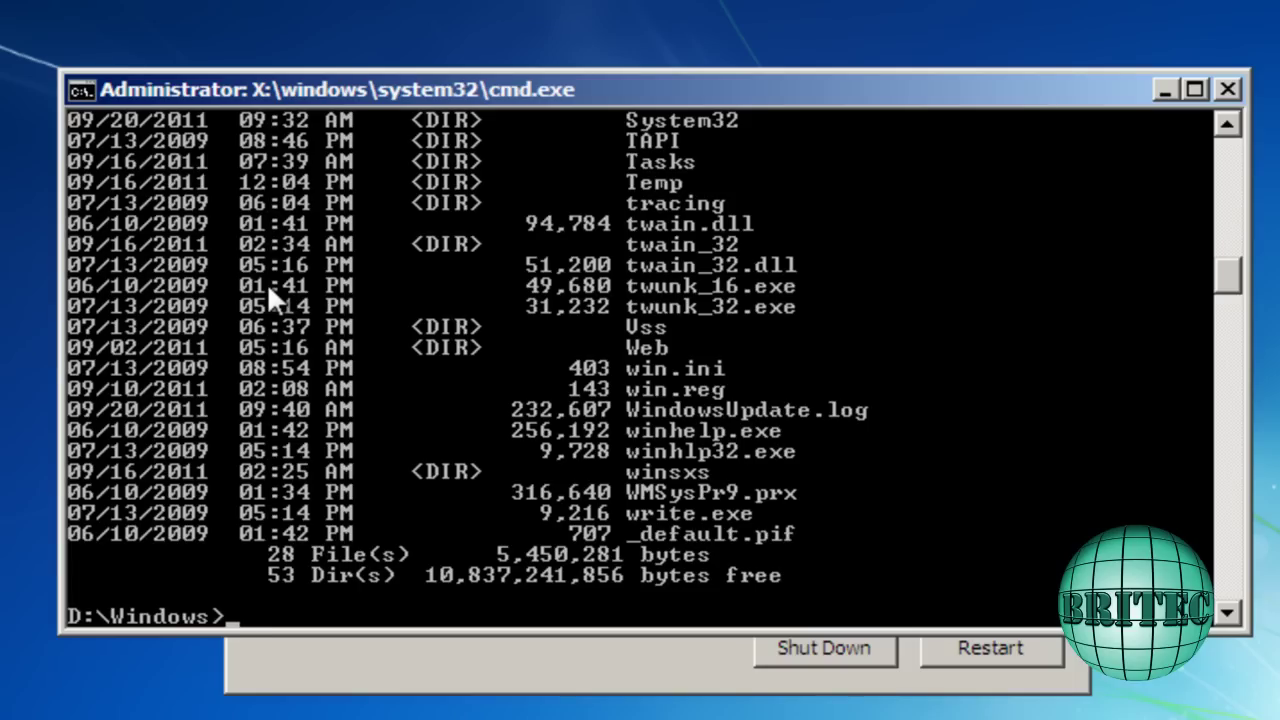
pyautogui.write('cd RegBak')
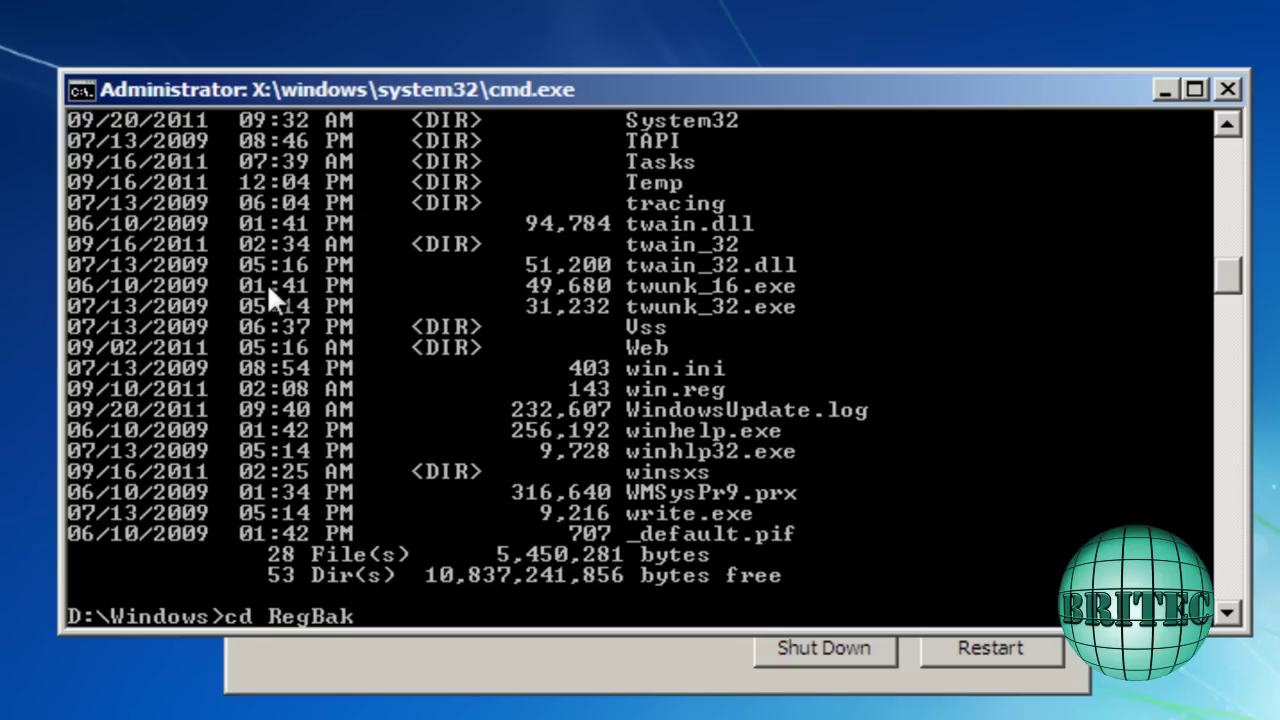
pyautogui.press('Return')
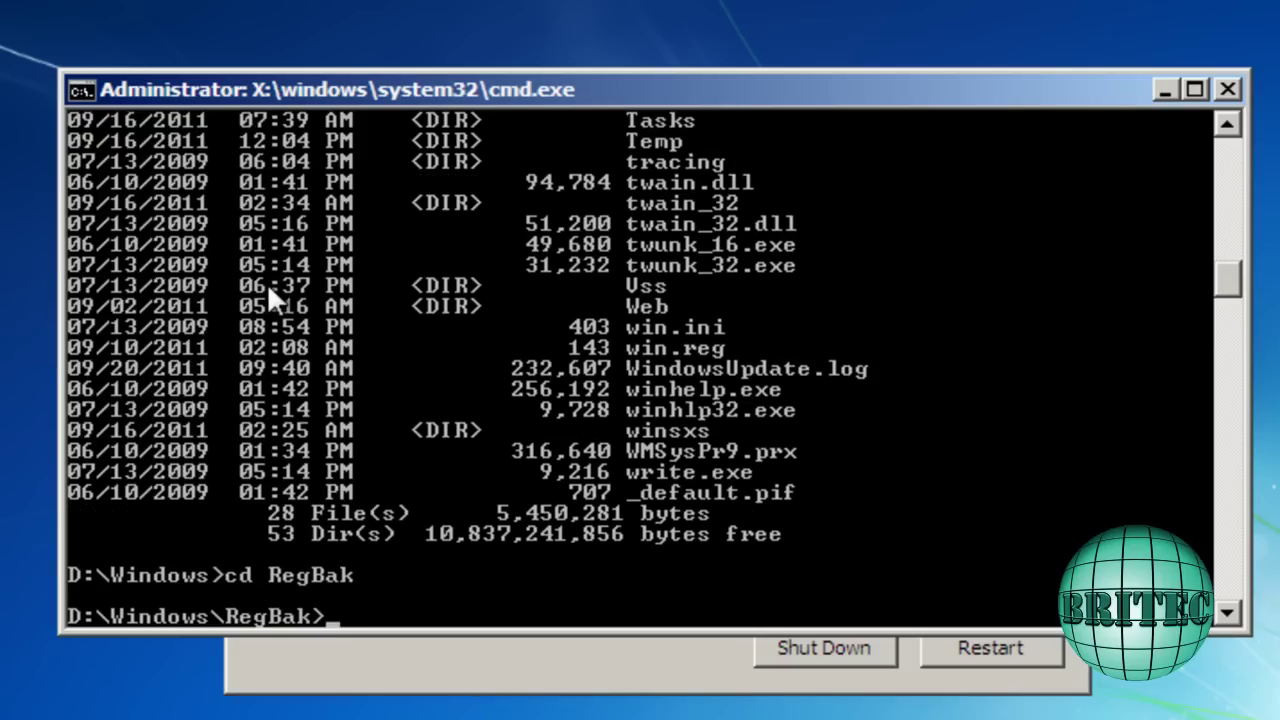
# - List RegBak, enter 2011-09-20, list its hives and REGRES.EXE, and begin typing regres.exe
pyautogui.write('dir')
pyautogui.press('Return')
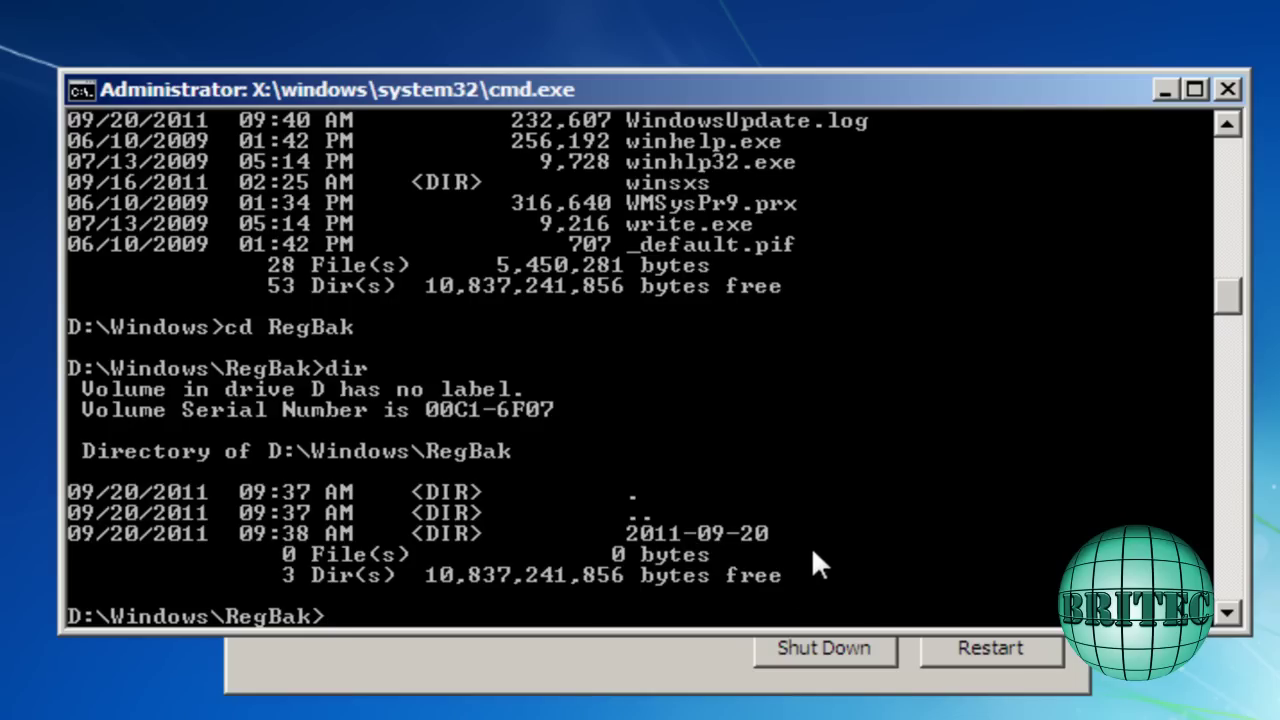
pyautogui.write('cd 2011')
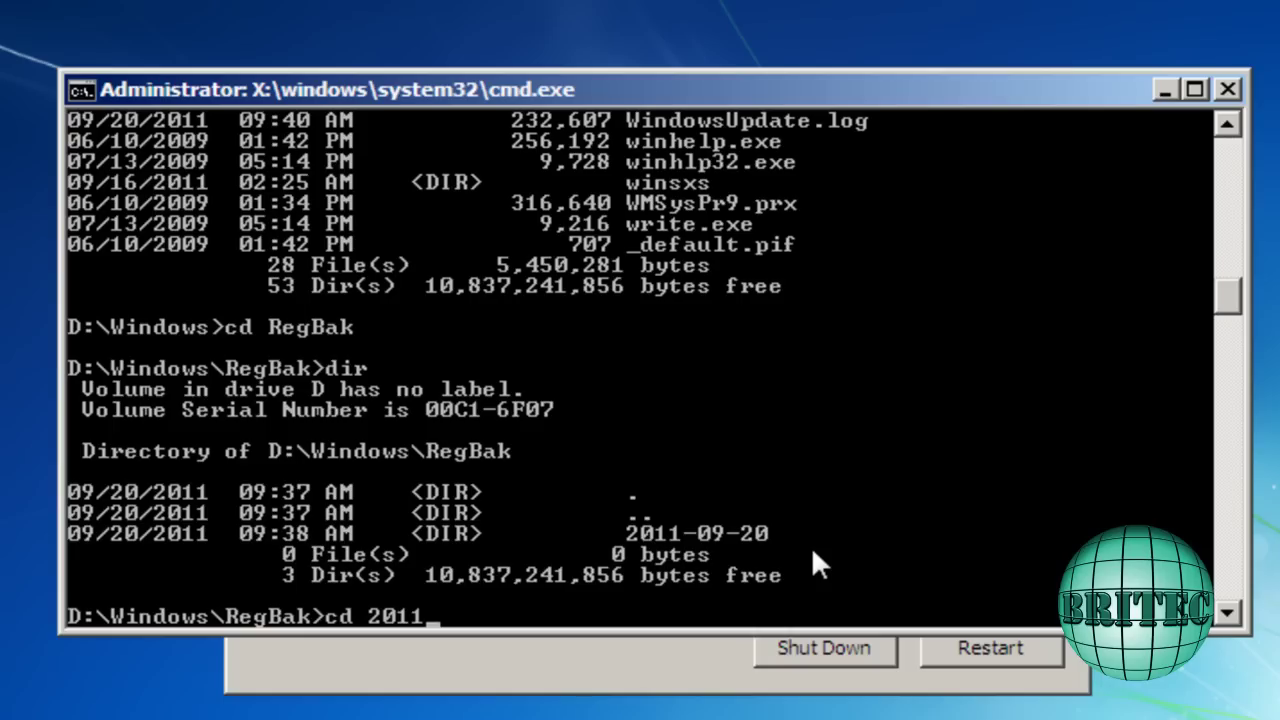
pyautogui.write('-09-20')
pyautogui.press('Return')
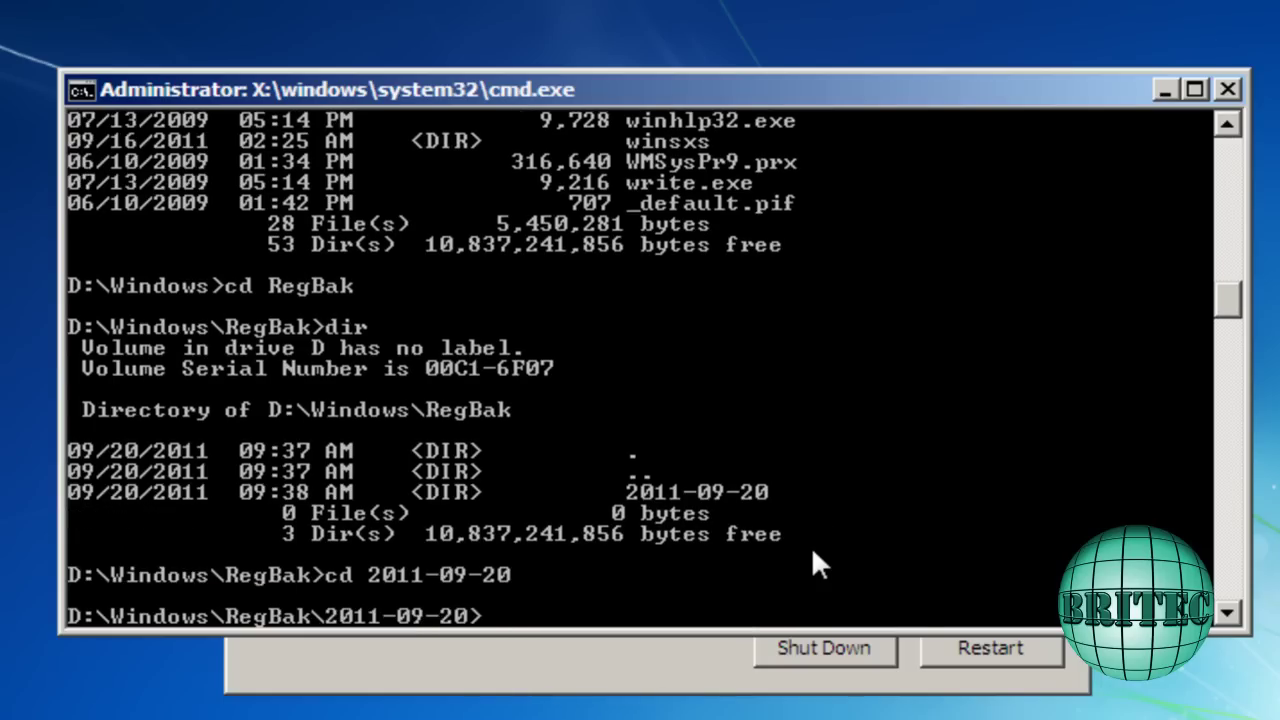
pyautogui.write('dir')
pyautogui.press('Return')
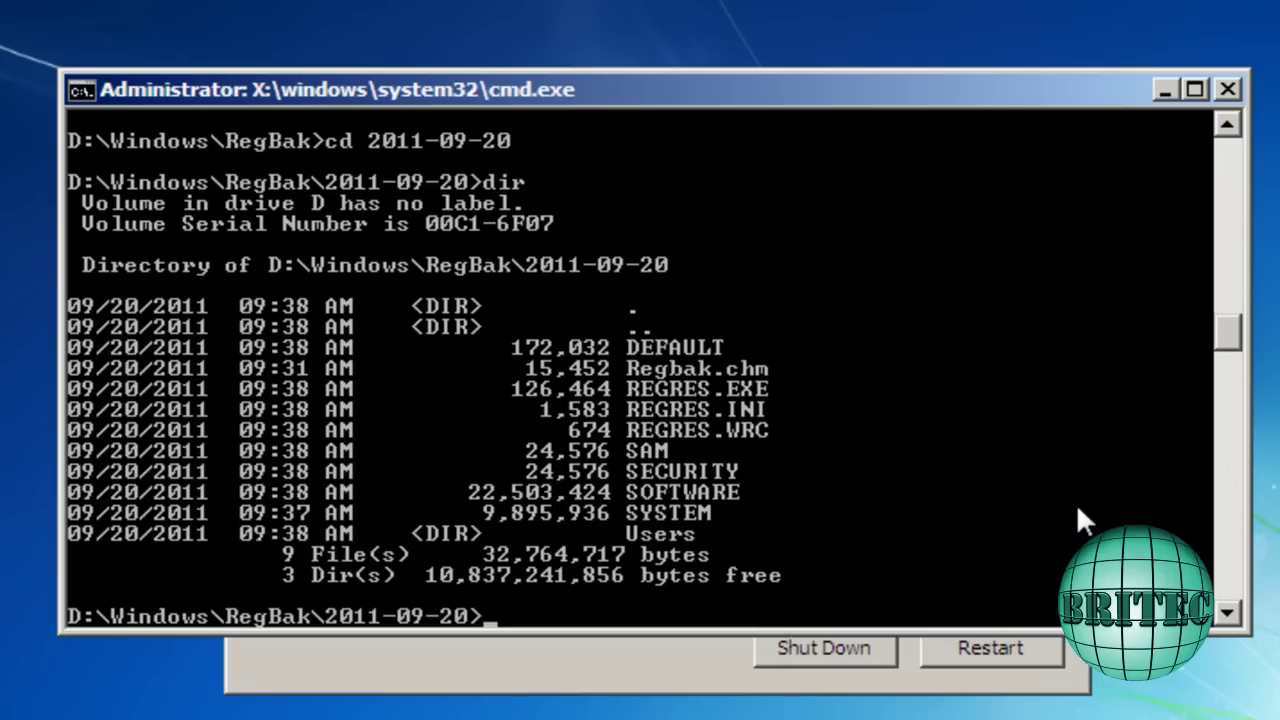
pyautogui.write('regres.e')
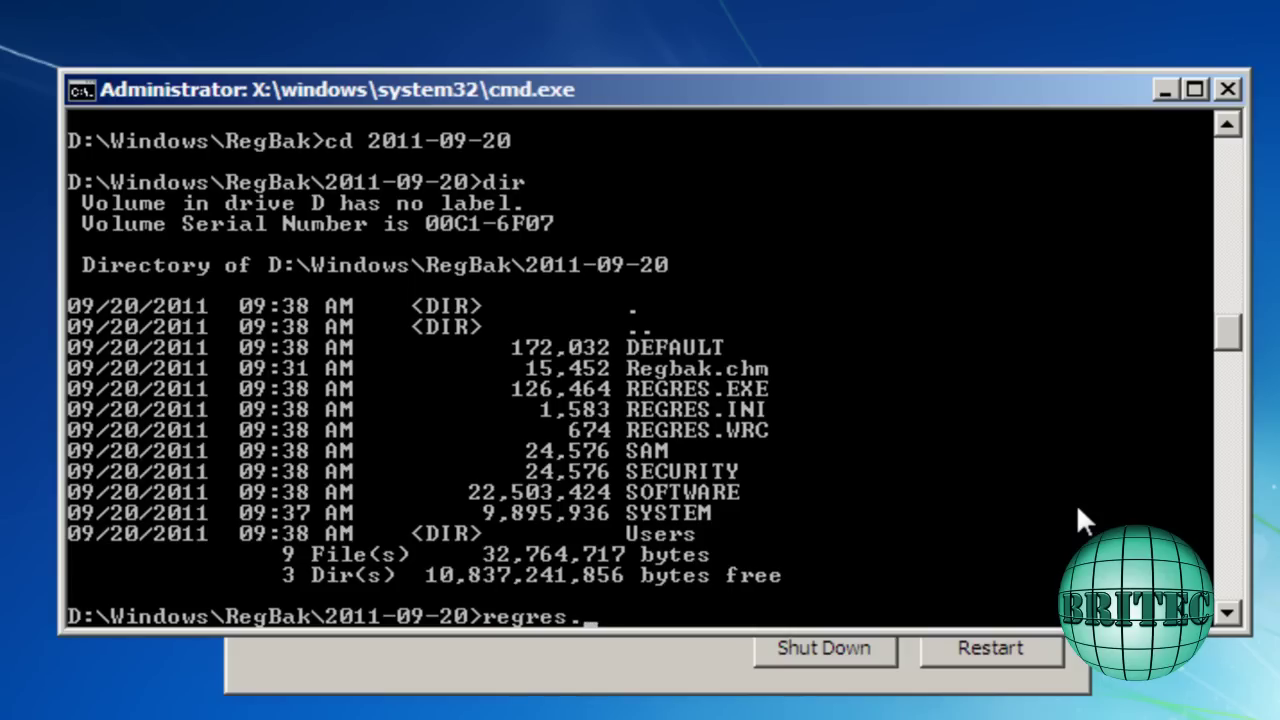
pyautogui.write('xe')
# - Run REGRES.EXE to restore the 2011-09-20 backup, skipping the NTUSER.DAT and UsrClass.dat copy errors
pyautogui.press('Return')
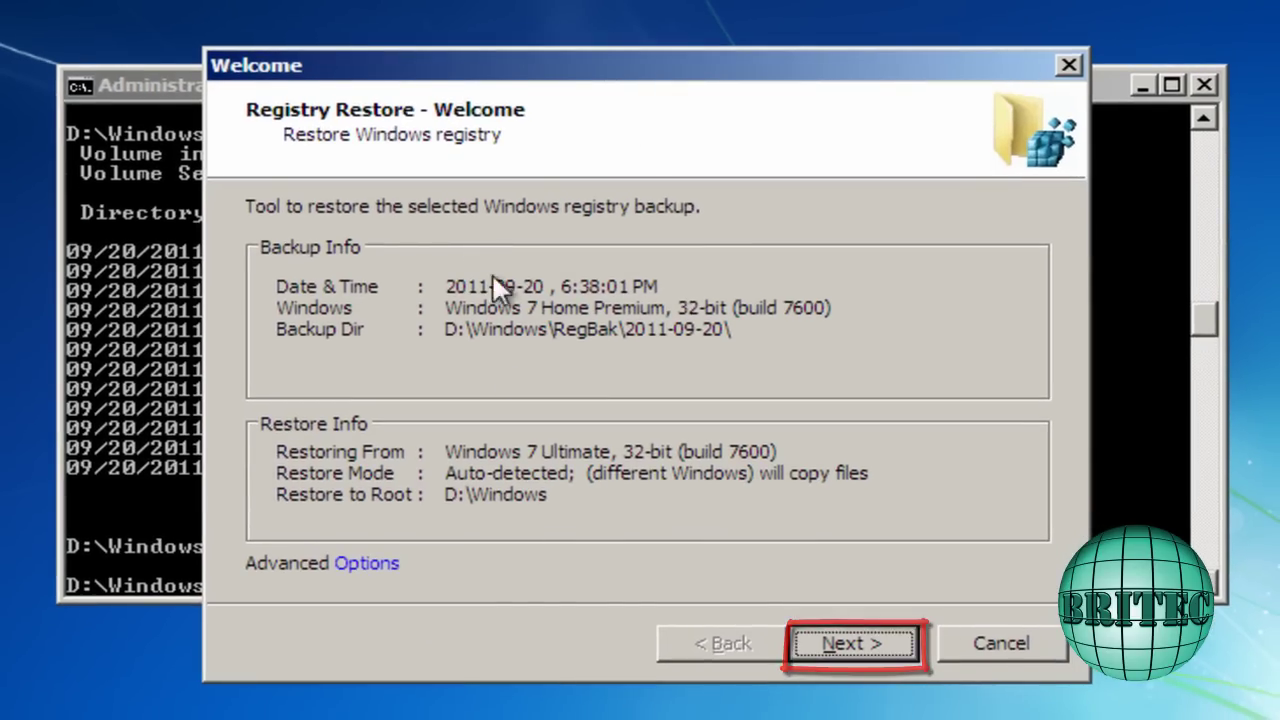
pyautogui.click(838, 647)
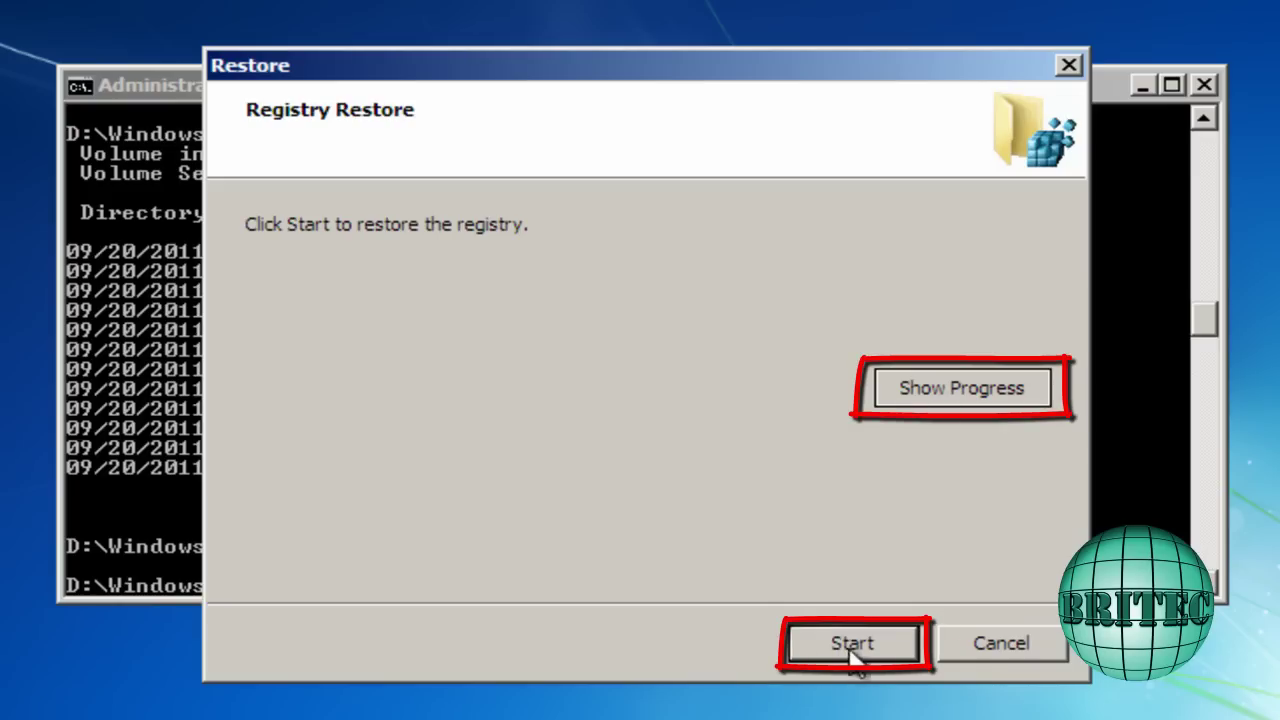
pyautogui.click(945, 390)
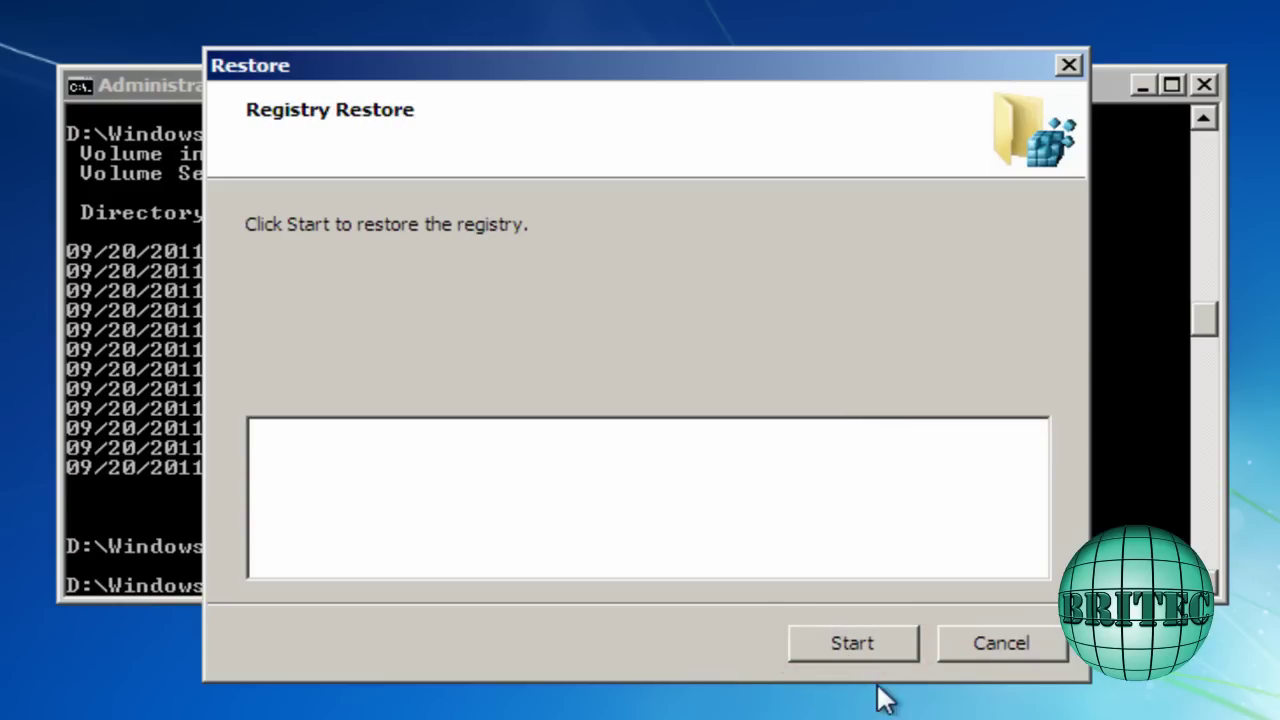
pyautogui.click(852, 643)
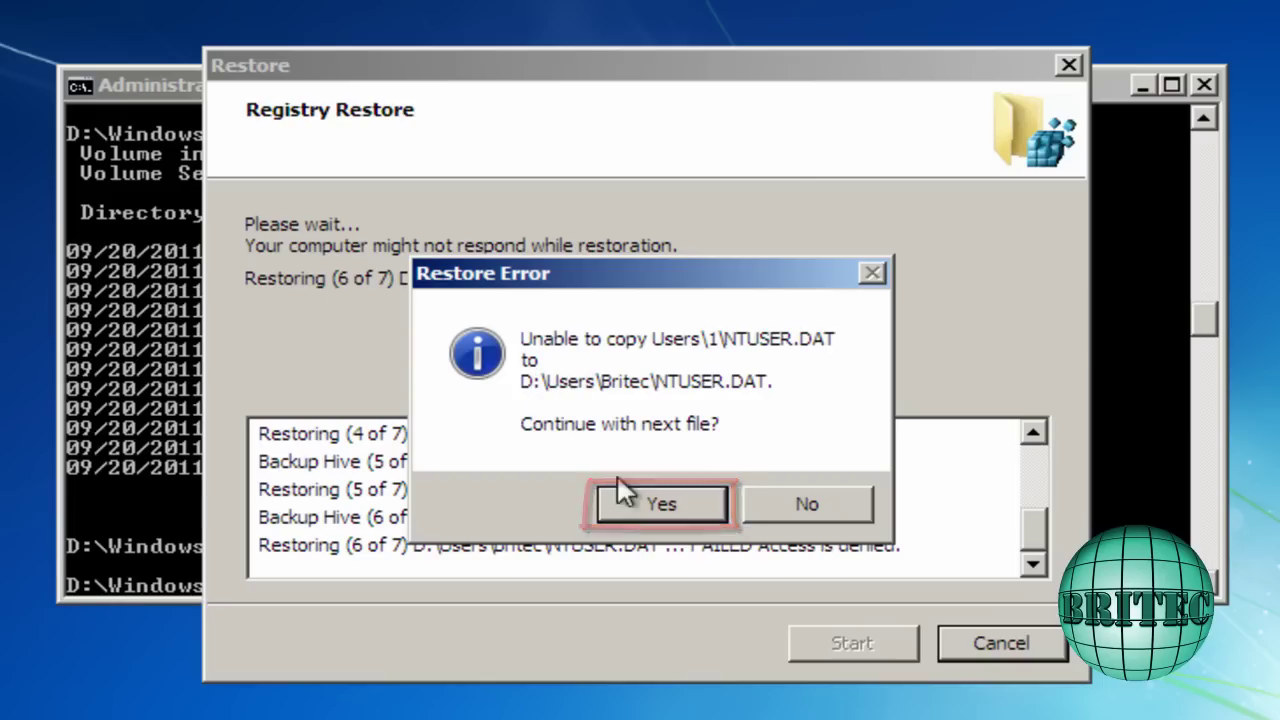
pyautogui.click(650, 508)
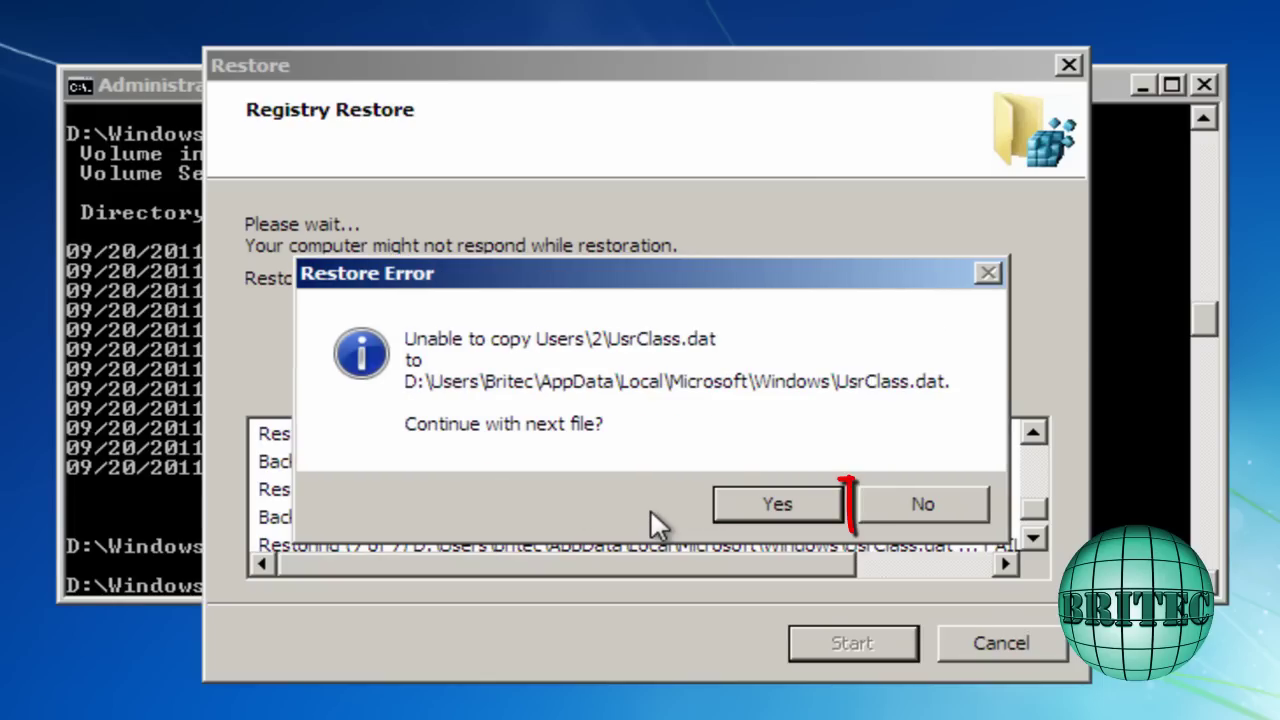
pyautogui.click(772, 510)
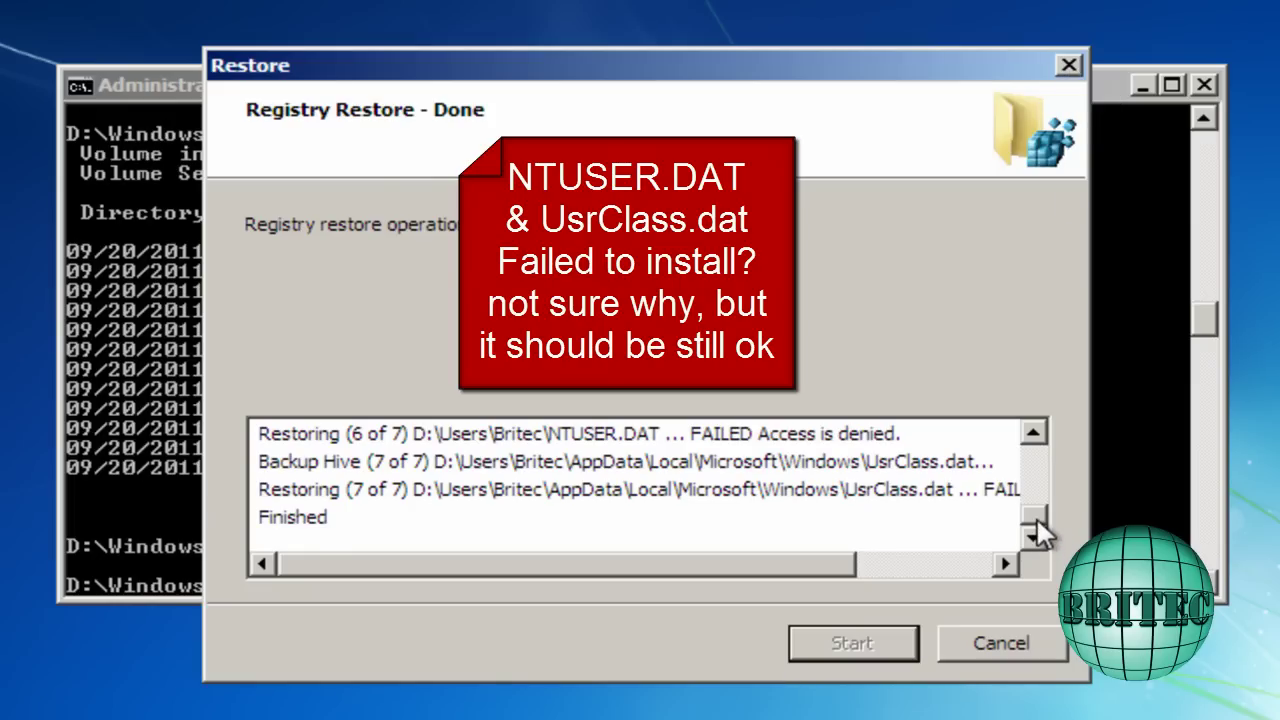
pyautogui.scroll(1, 1037, 519)
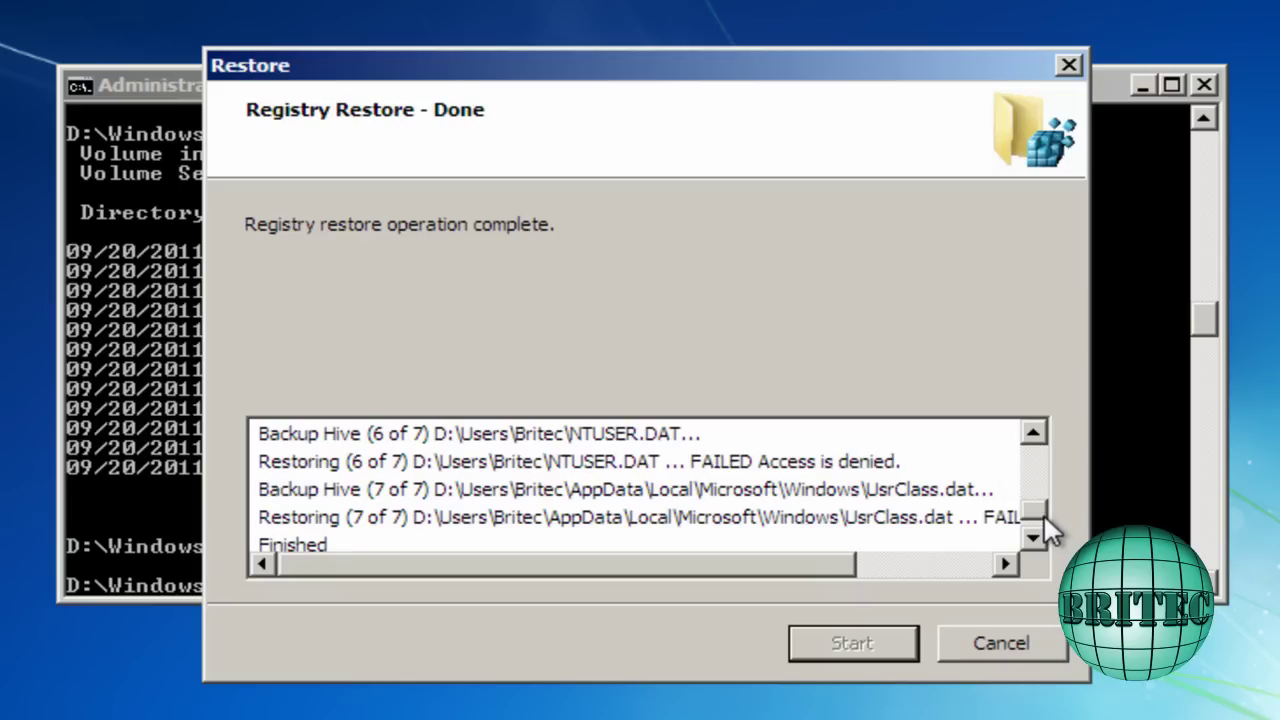
pyautogui.scroll(1, 1043, 508)
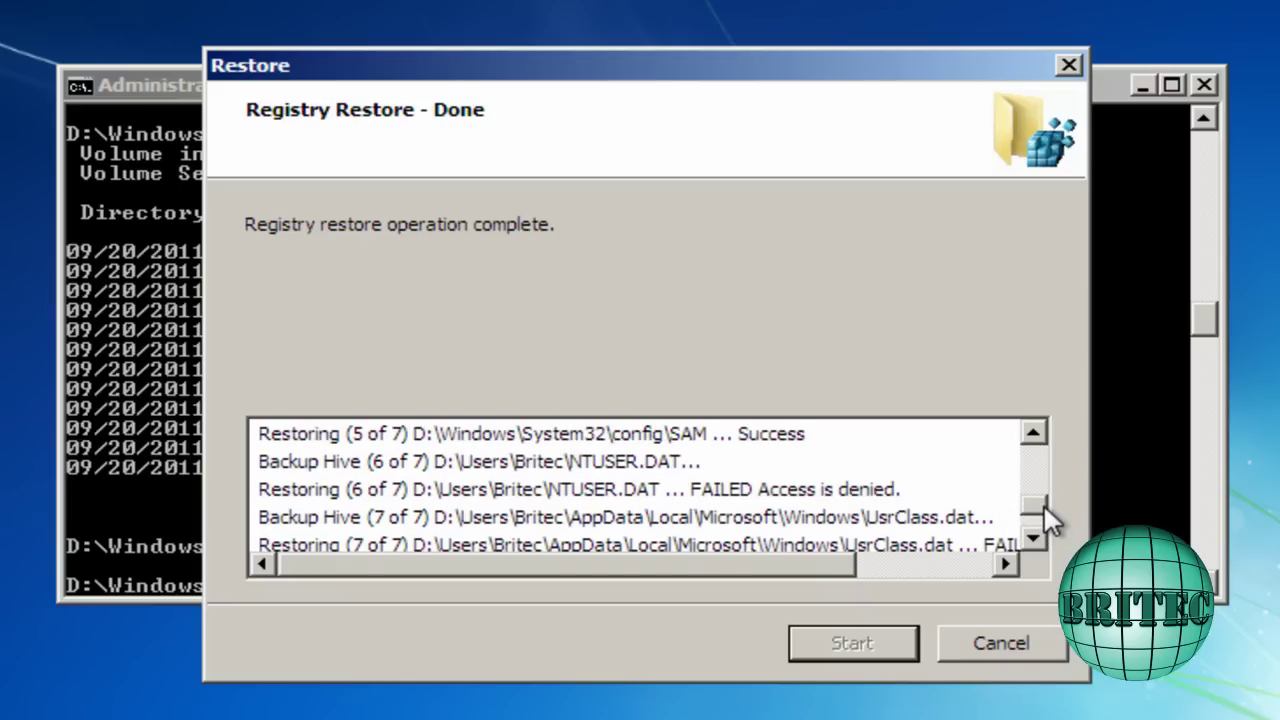
pyautogui.scroll(1, 1044, 502)
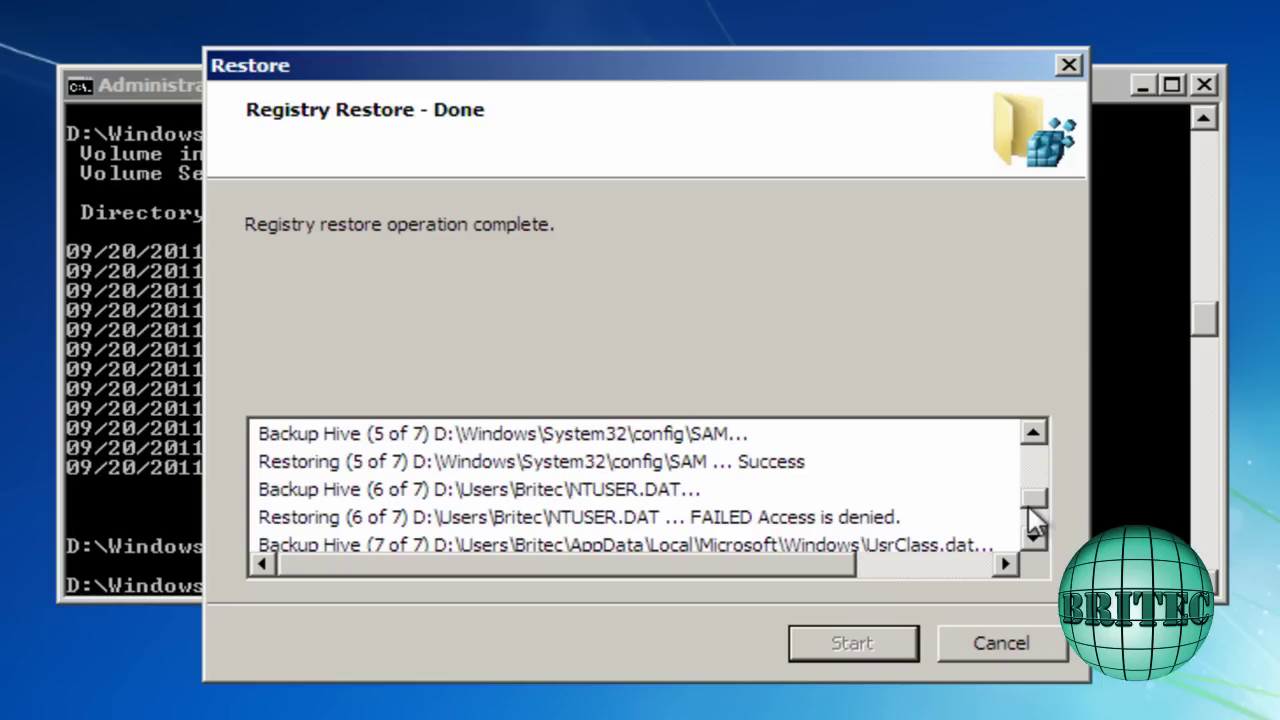
pyautogui.moveTo(1032, 501); pyautogui.dragTo(1032, 481)
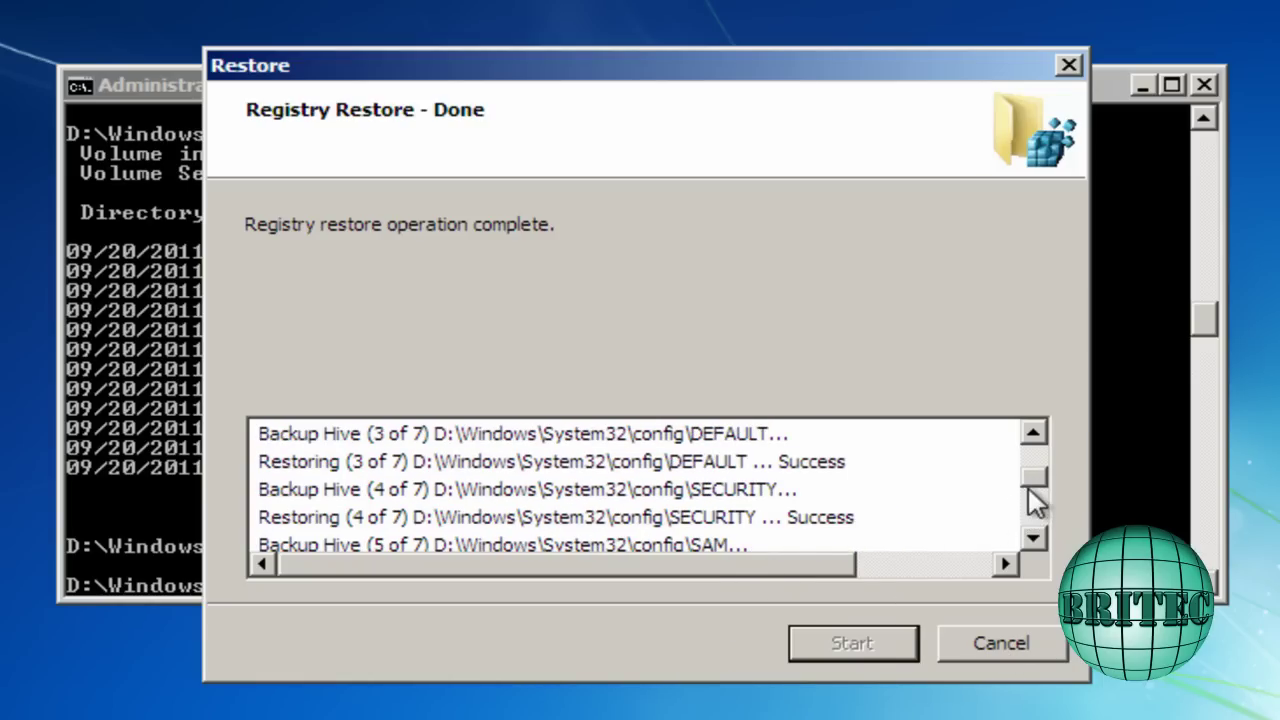
pyautogui.moveTo(1028, 486); pyautogui.dragTo(1031, 531)
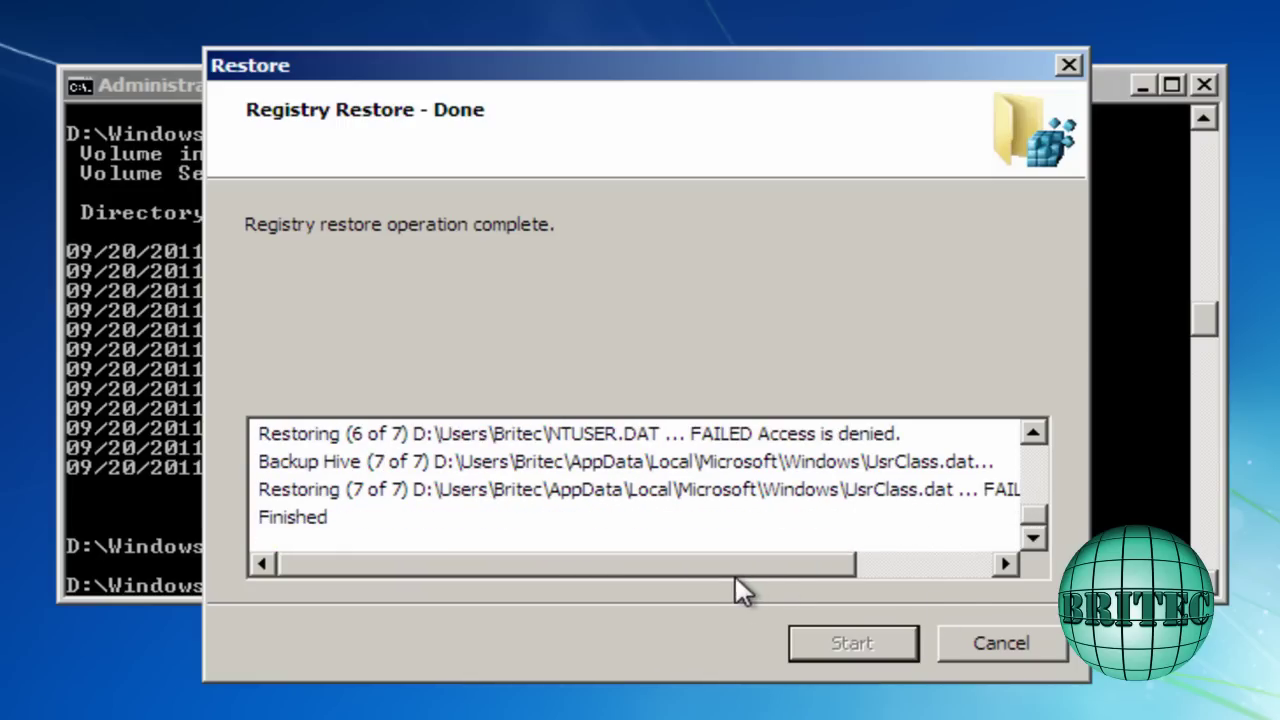
# - Close the finished restore tool and exit the command prompt
pyautogui.click(1069, 64)
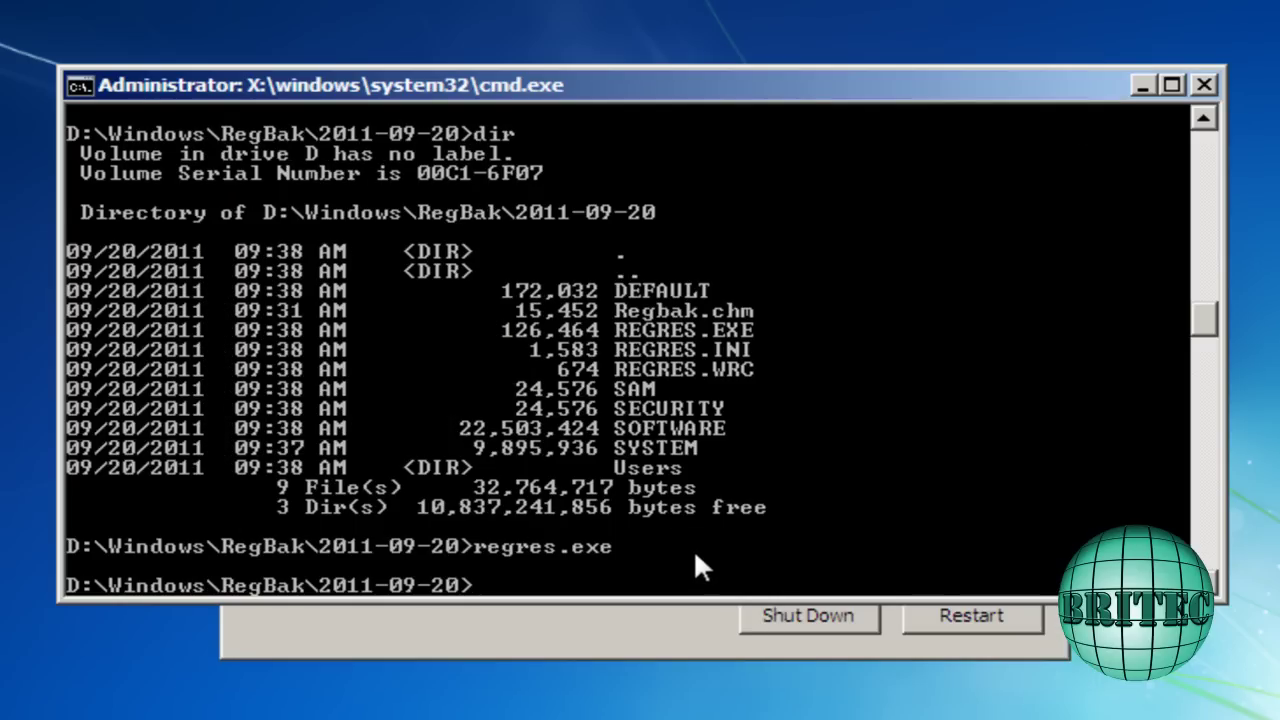
pyautogui.write('exit')
pyautogui.press('Return')
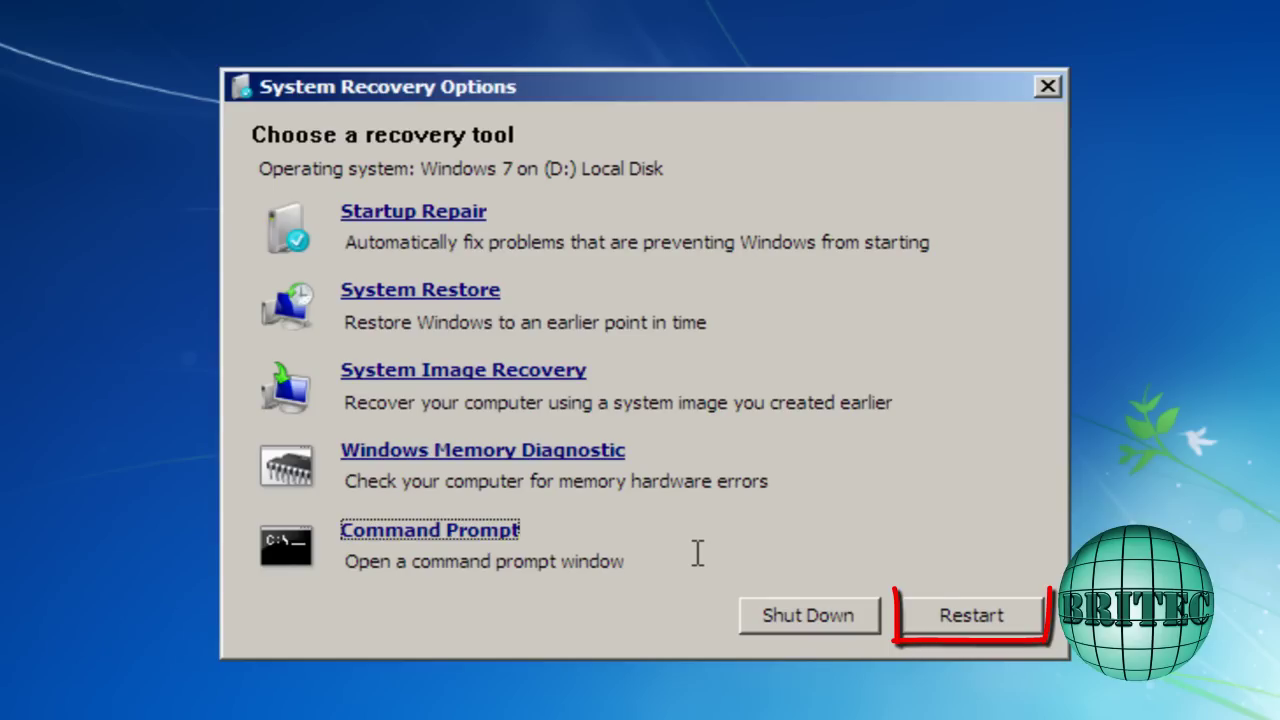
# - Restart the computer and choose Start Windows Normally from the Windows Error Recovery menu
pyautogui.click(990, 621)
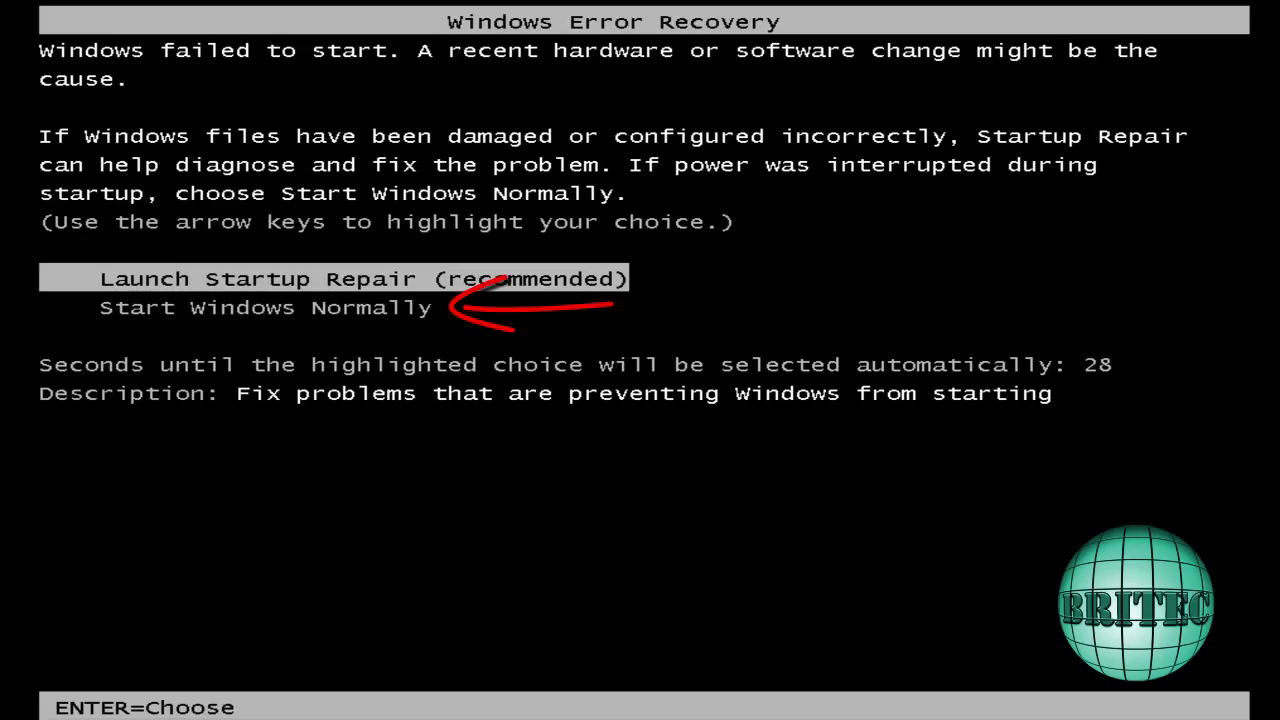
pyautogui.press('Down')
pyautogui.press('Return')
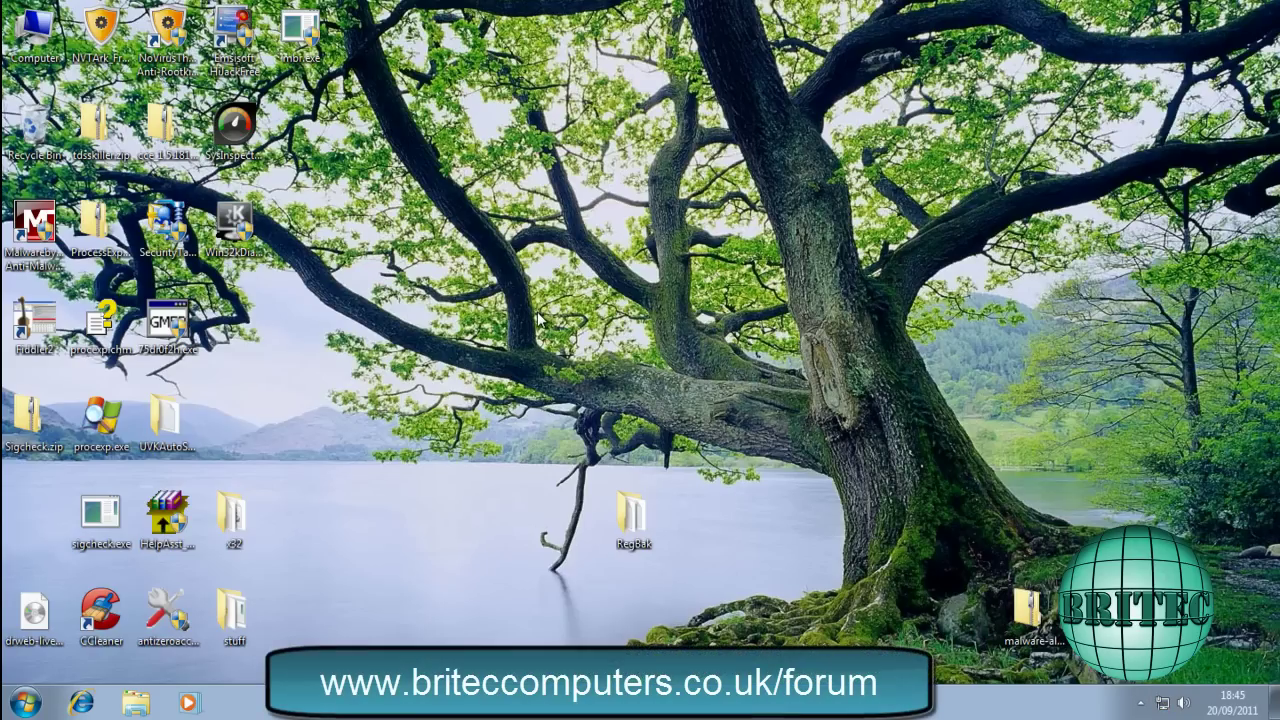
# - Open and dismiss the Start menu to confirm the restored Windows 7 desktop responds
pyautogui.click(25, 702)
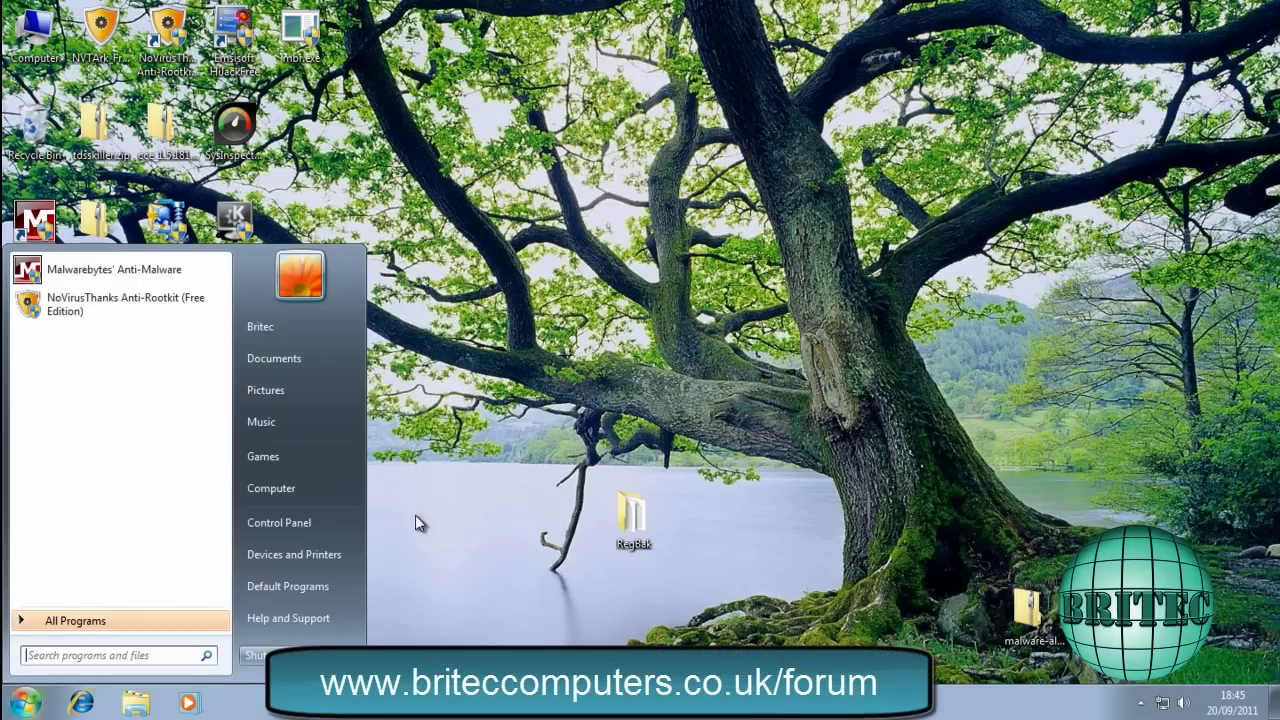
pyautogui.click(636, 351)
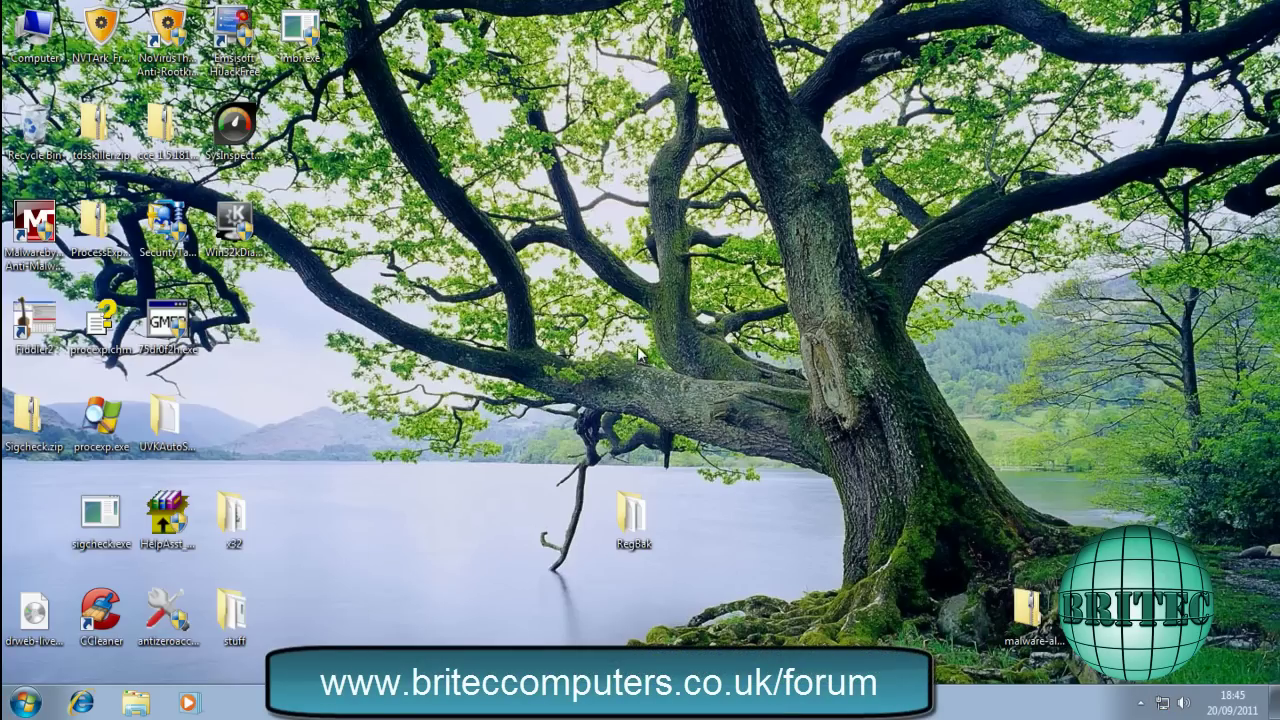